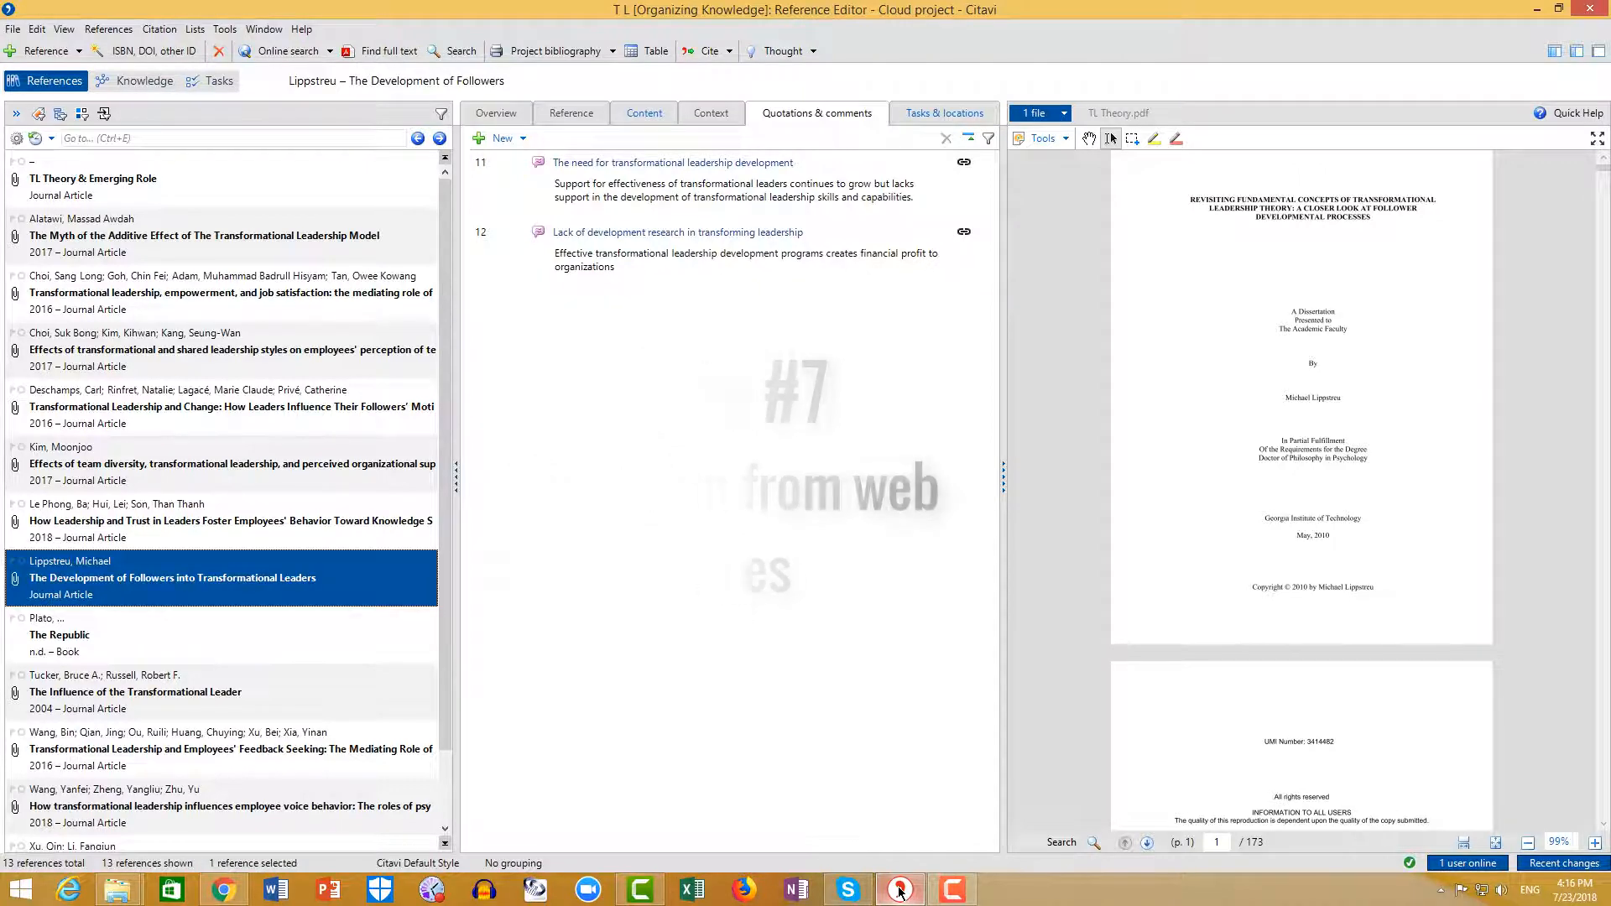
# Step: Switch to Chrome and use Citavi Picker to add the webpage as a reference with its "Rethinking school requires transformative leadership…administrative offices" passage as a quotation
pyautogui.click(235, 896)
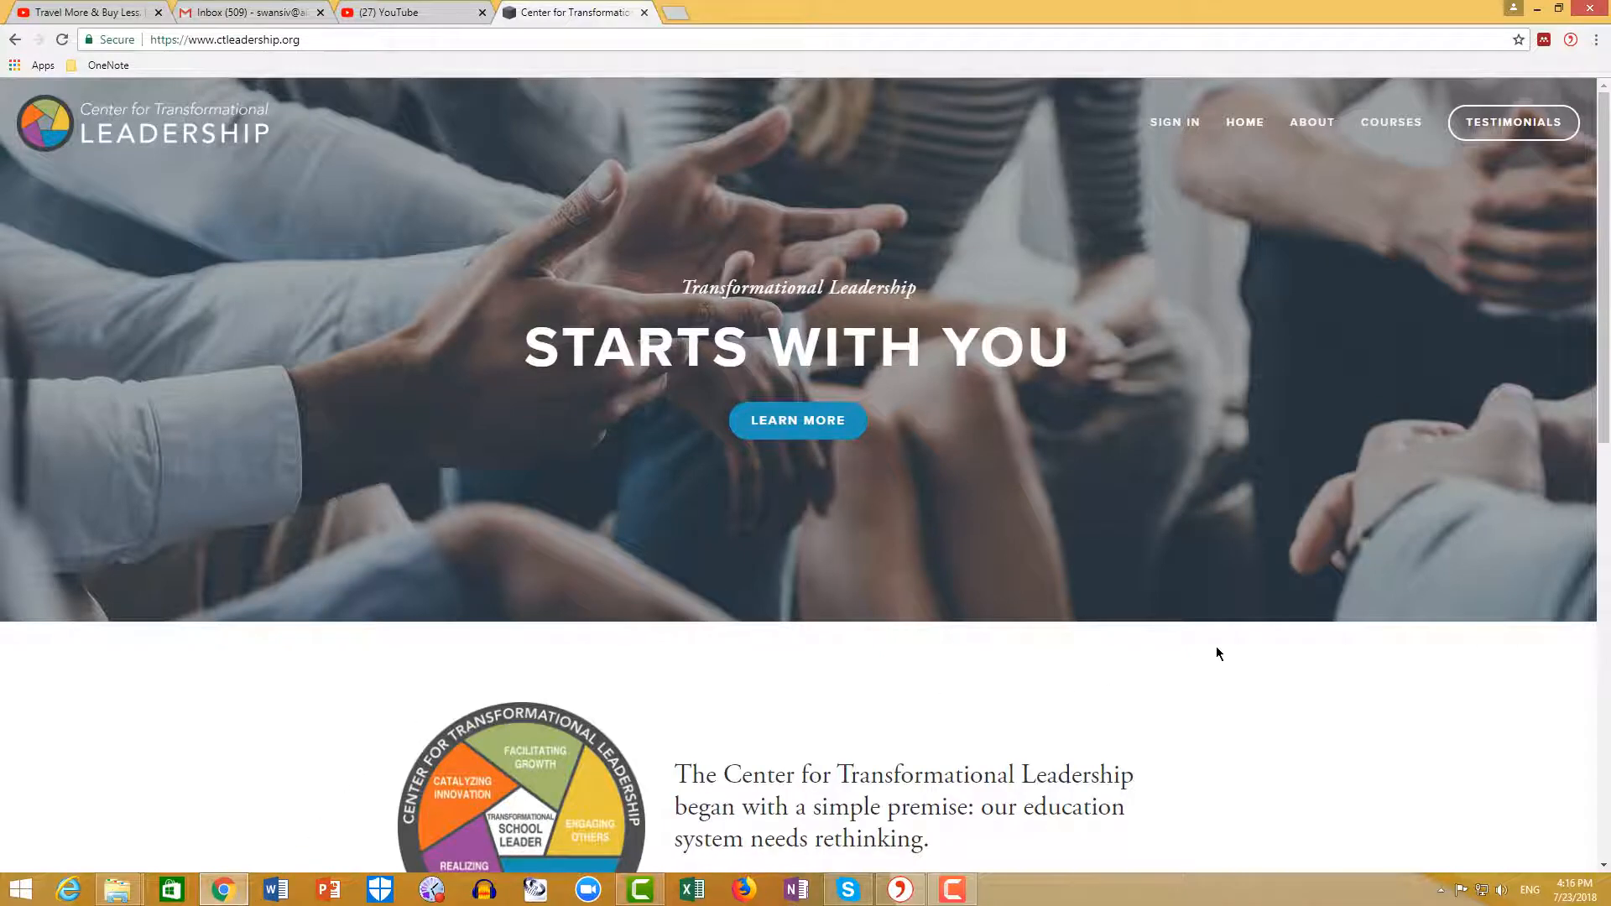
pyautogui.scroll(-6, 1218, 653)
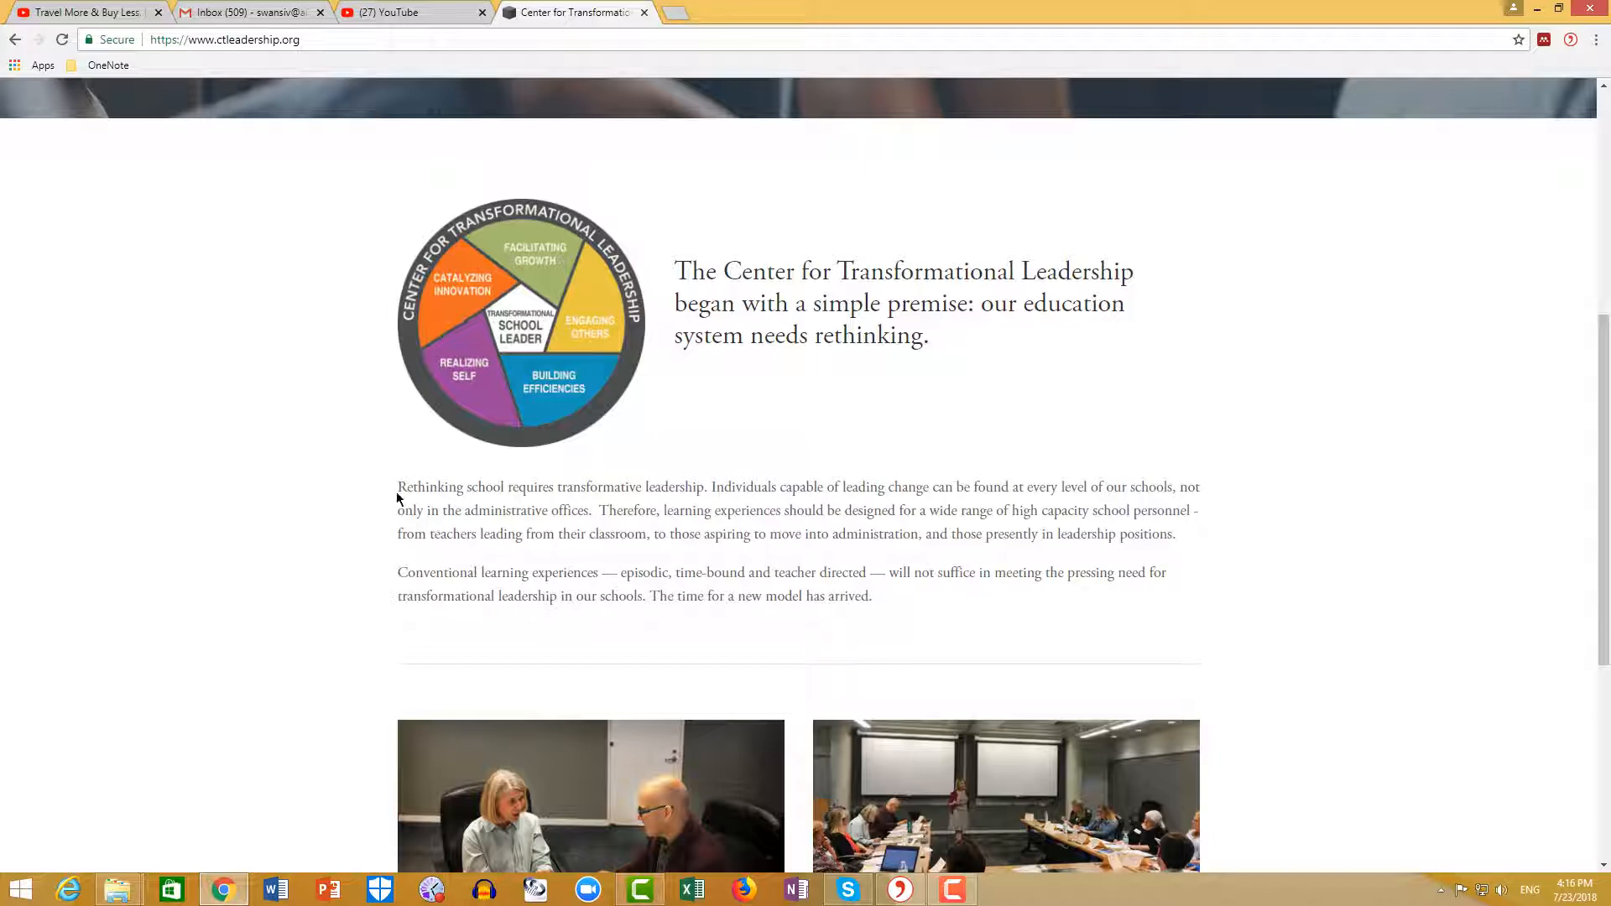
pyautogui.moveTo(399, 484); pyautogui.dragTo(583, 504)
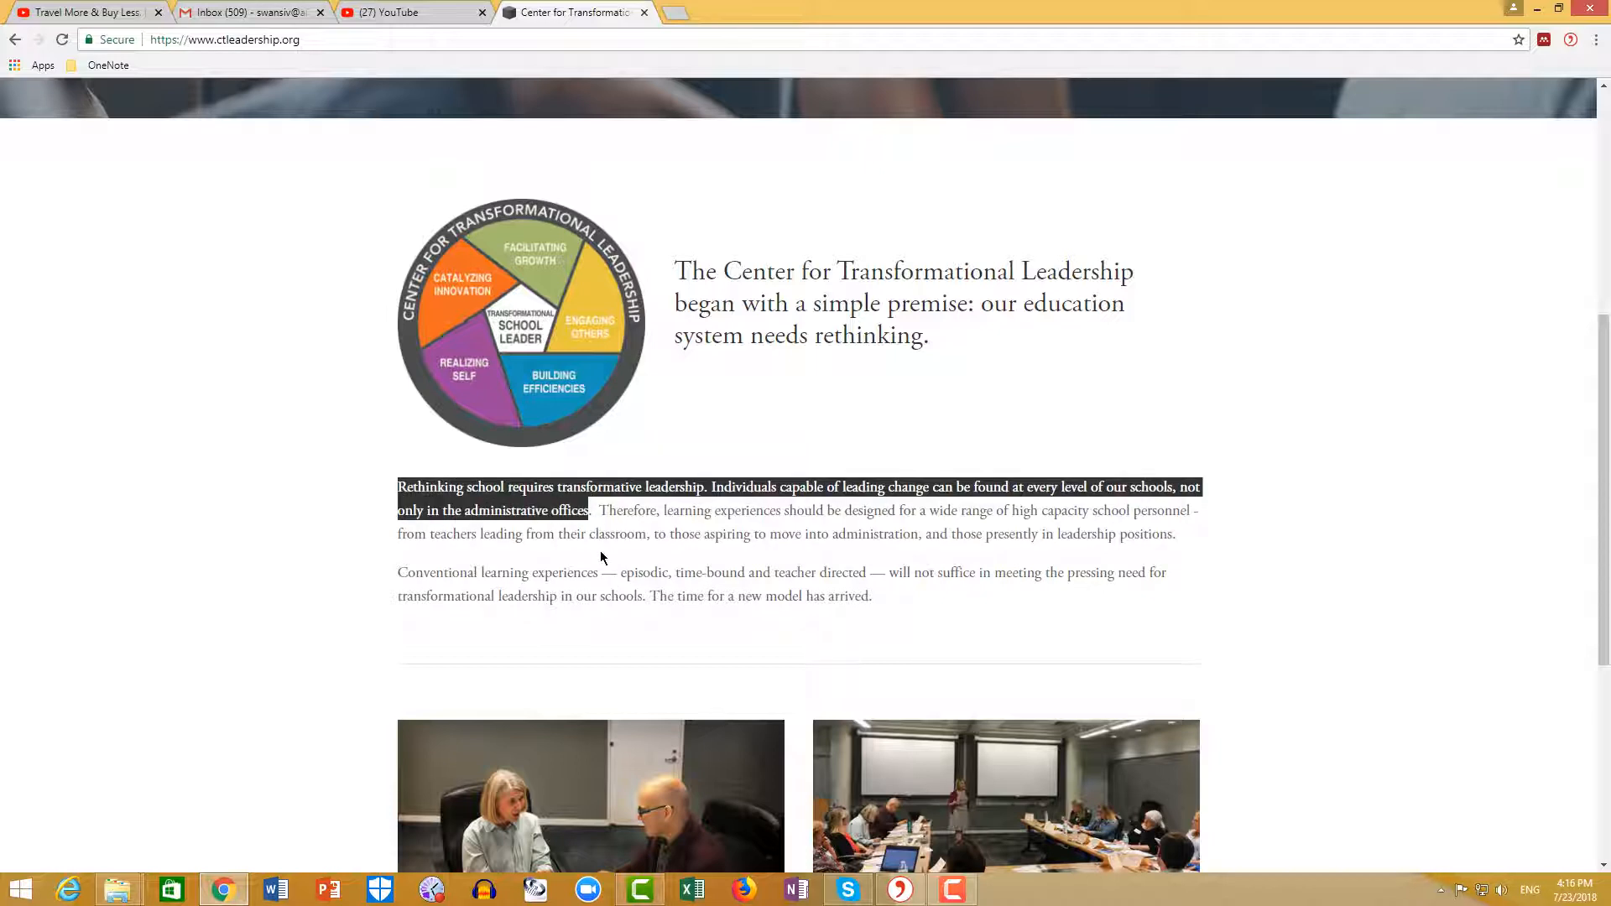
pyautogui.rightClick(552, 499)
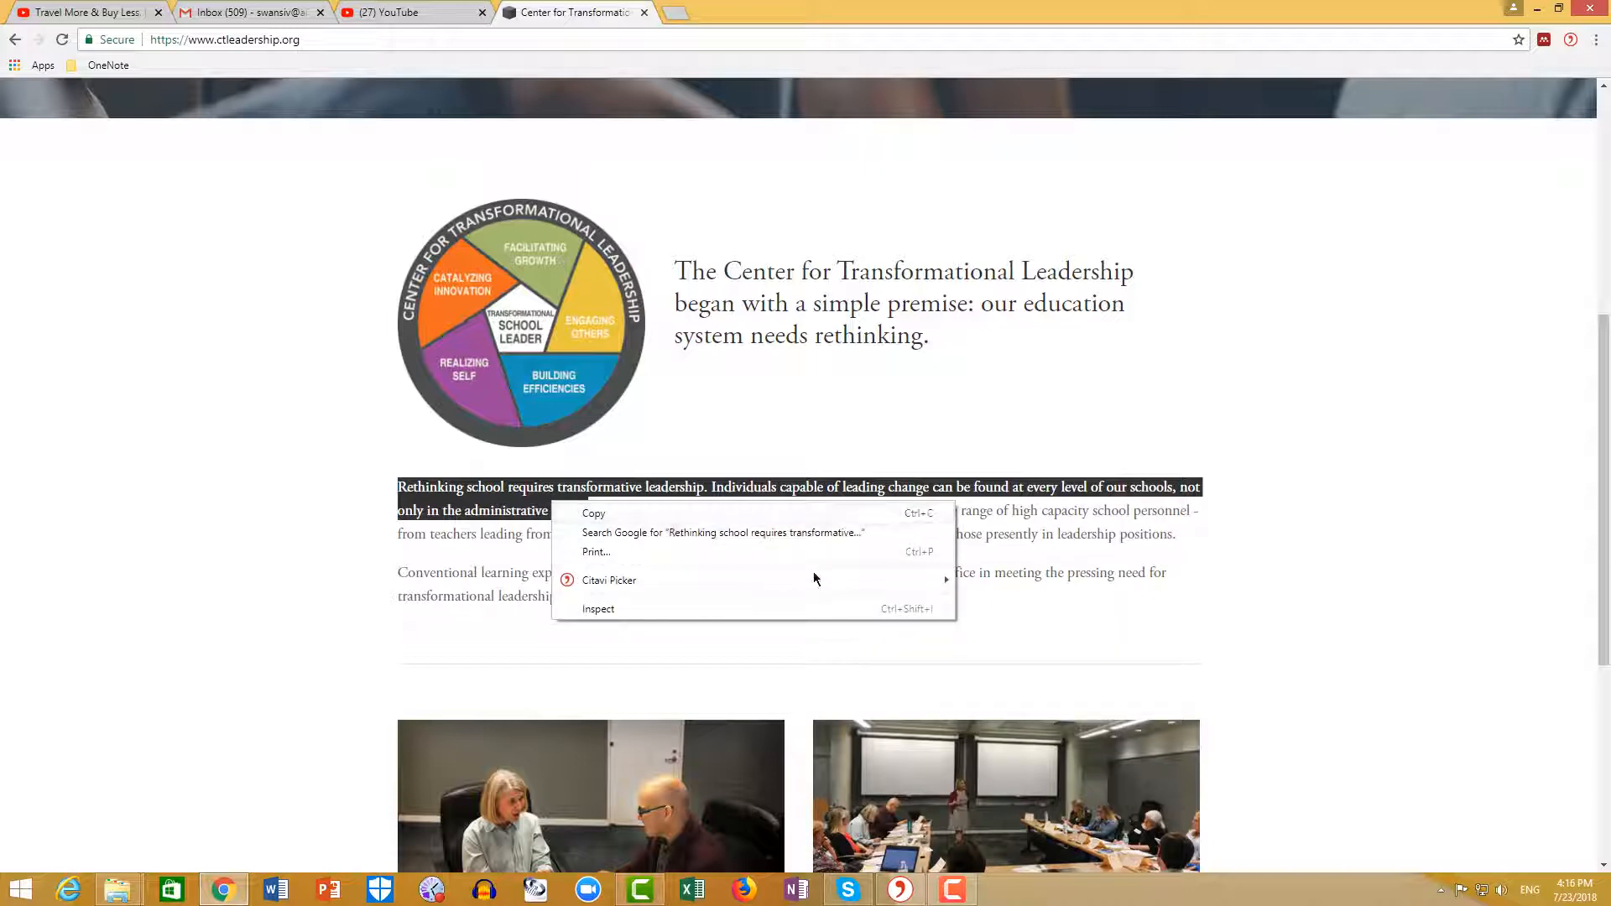
pyautogui.moveTo(852, 585)
pyautogui.moveTo(1039, 591)
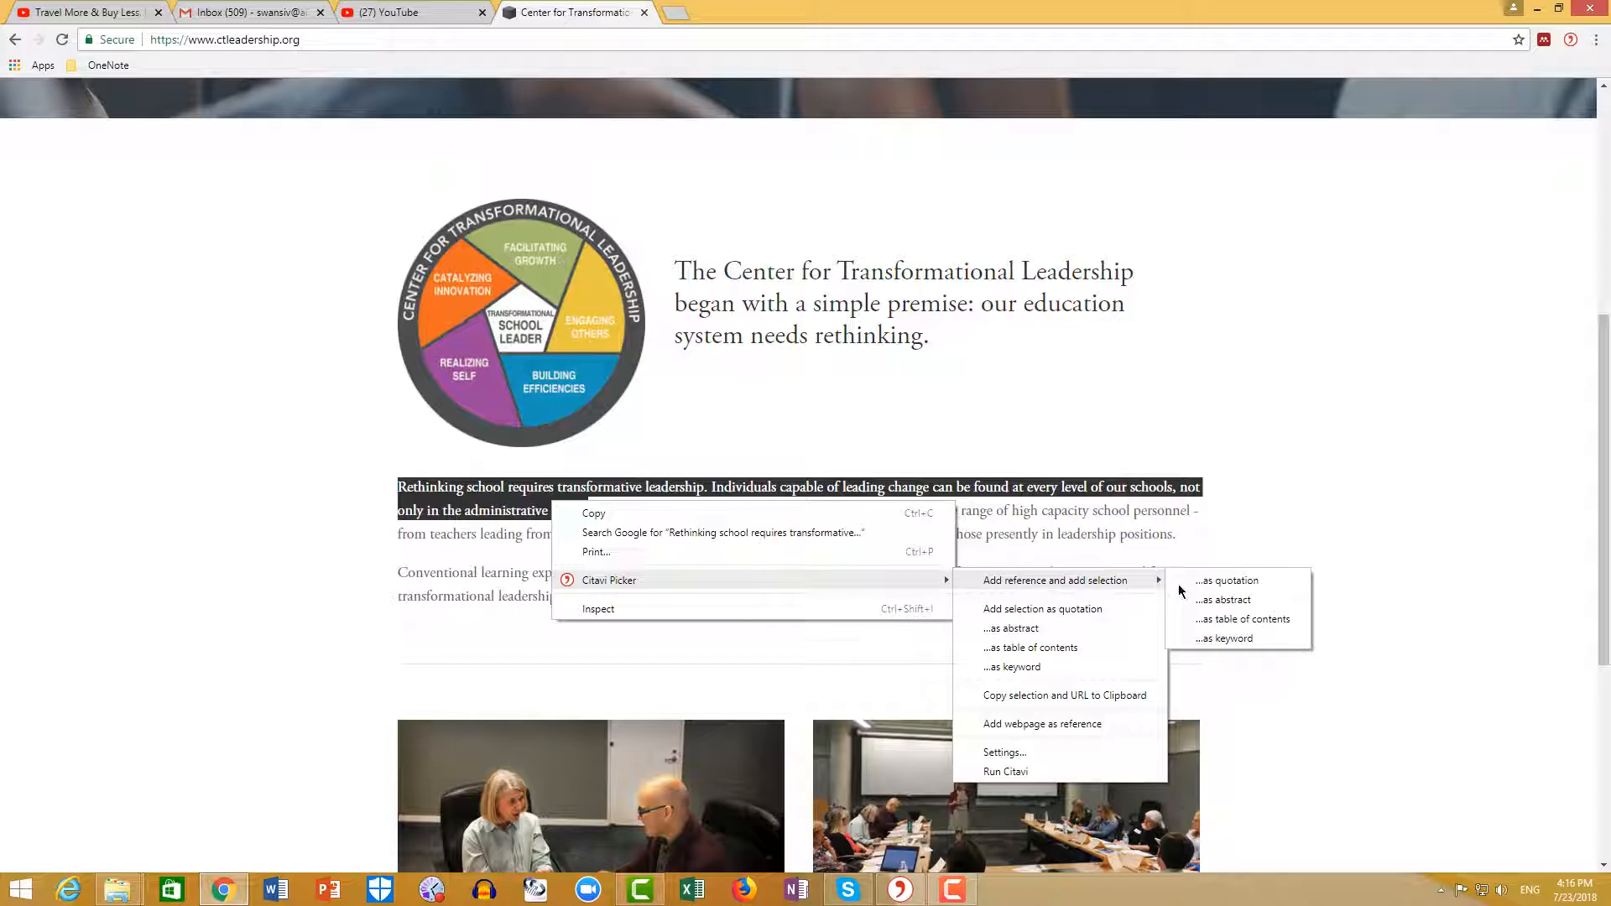
pyautogui.click(1207, 582)
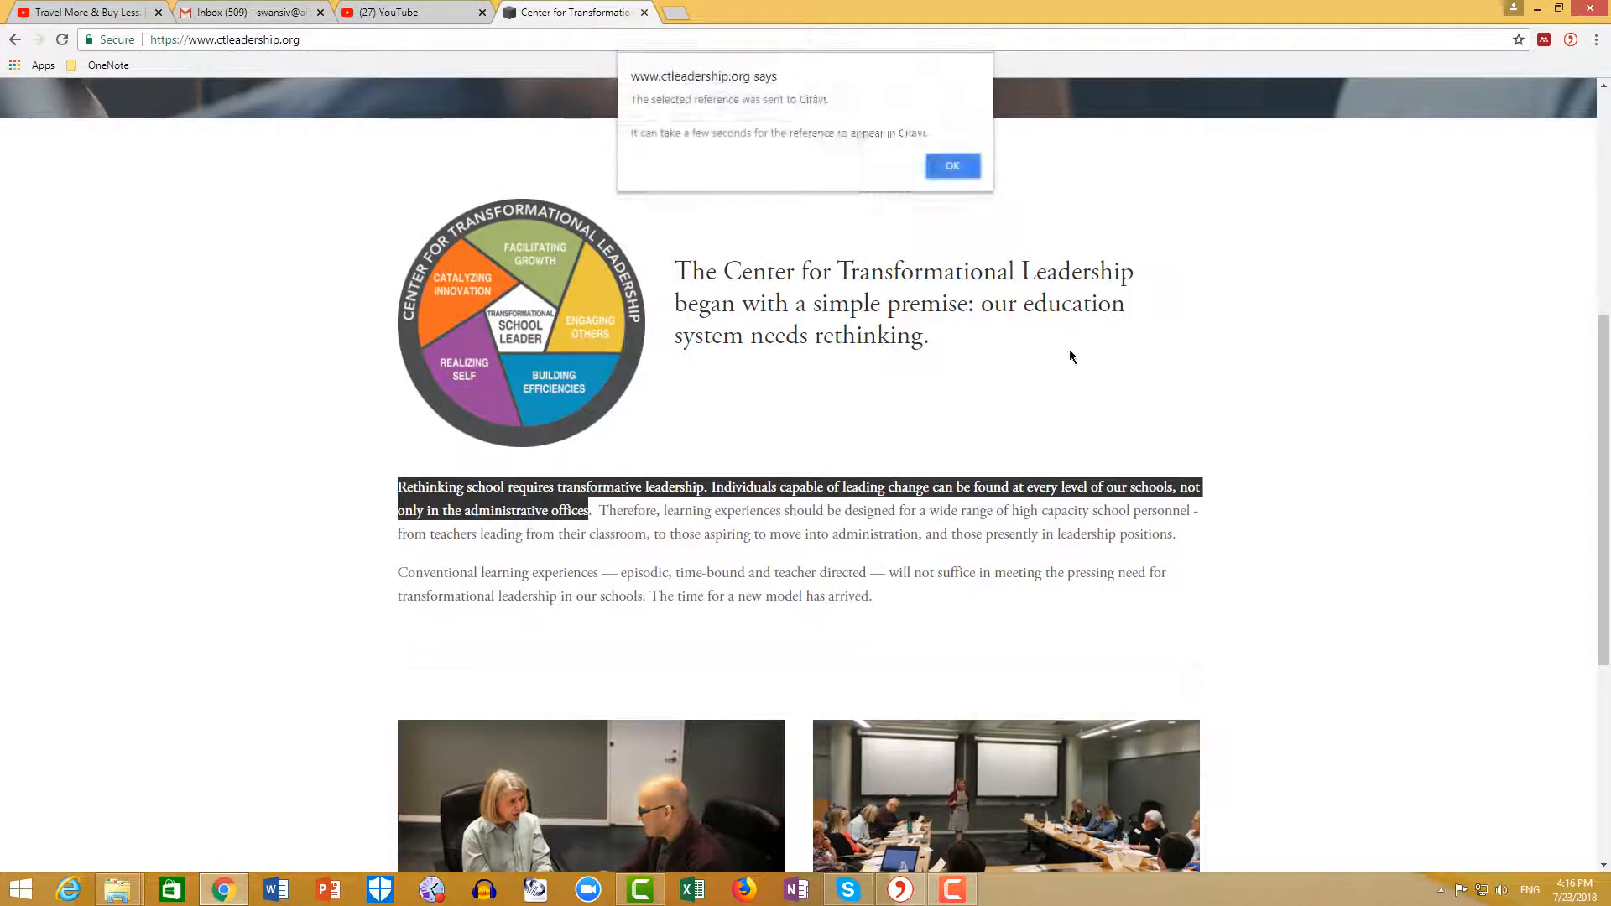
pyautogui.click(961, 172)
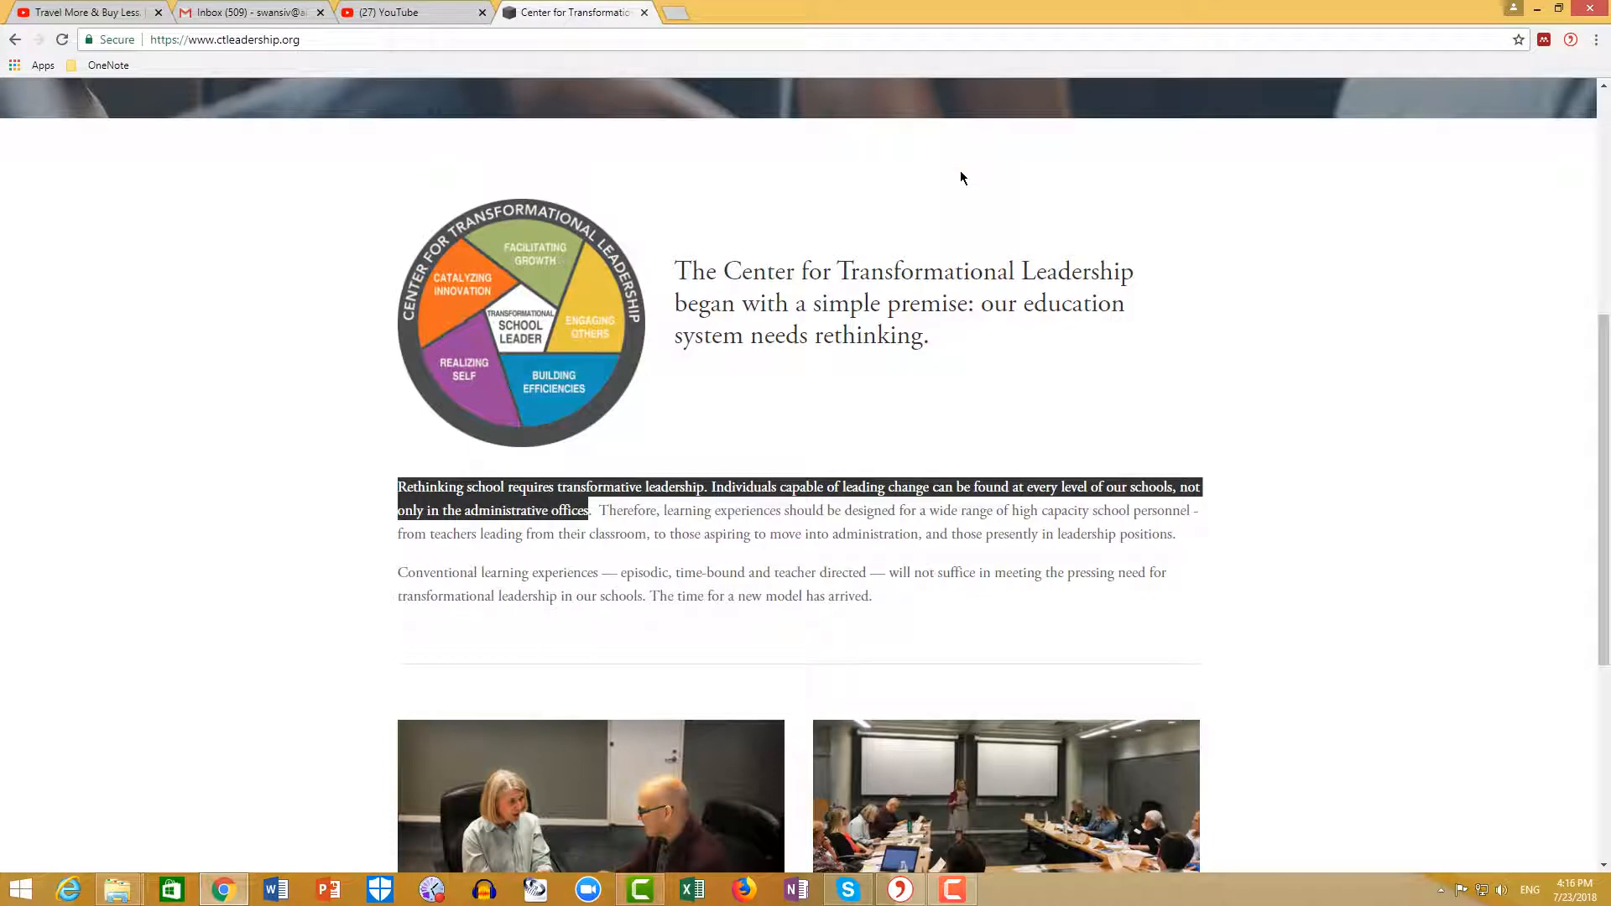
# Step: Switch to Citavi's new quotation window and set the core statement to "Rethinking transformational leadership for schools"
pyautogui.click(897, 893)
pyautogui.click(841, 758)
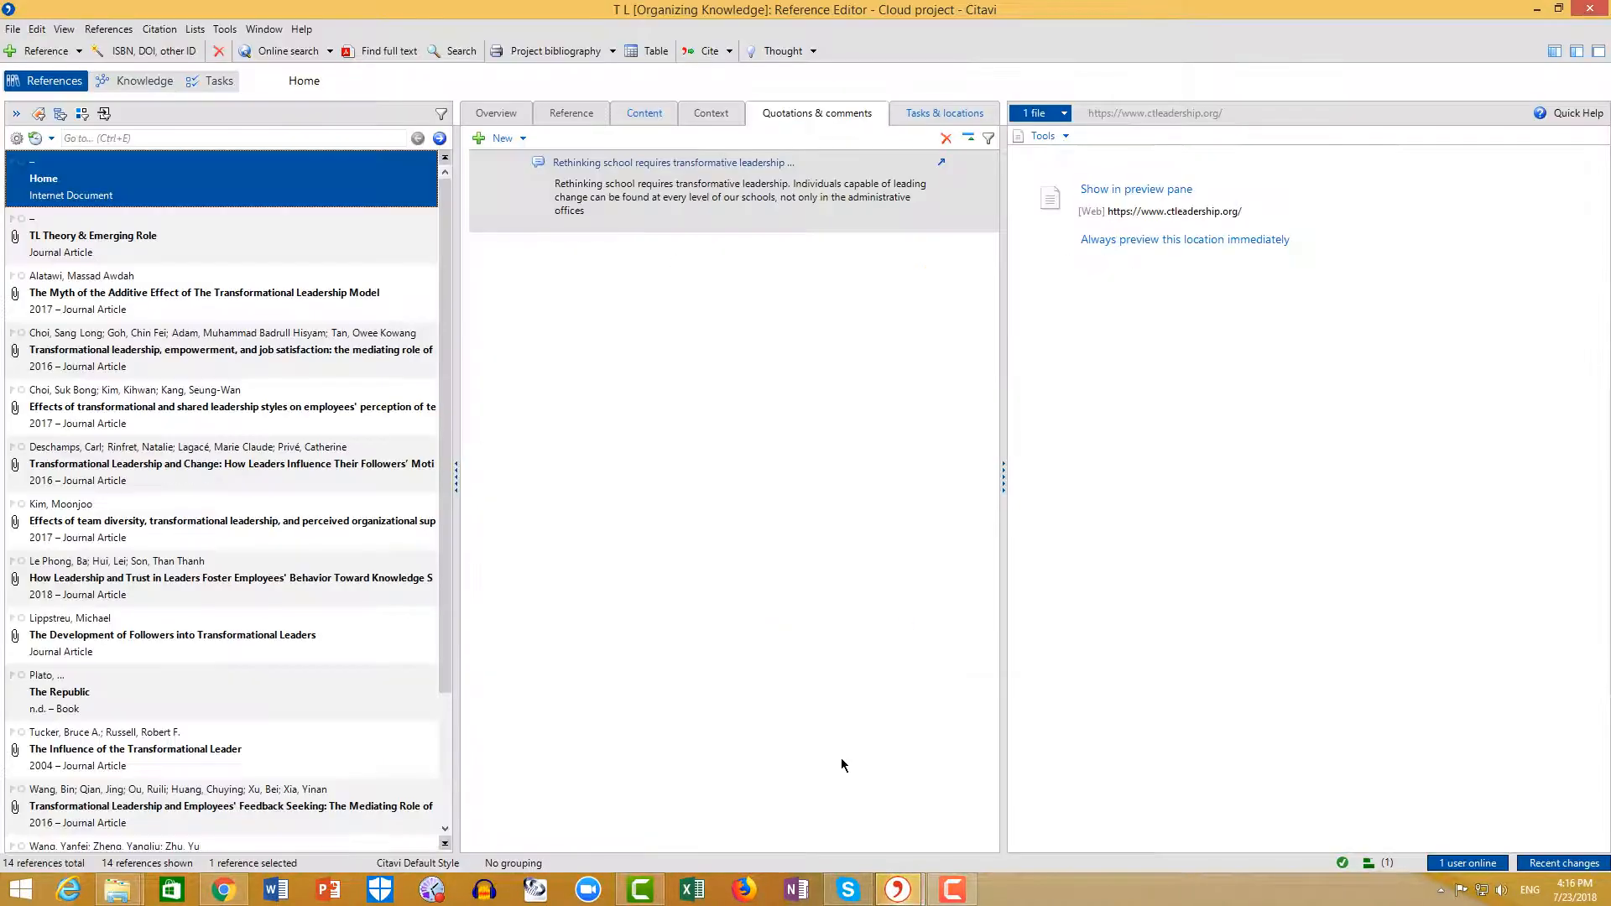
pyautogui.click(897, 890)
pyautogui.click(955, 753)
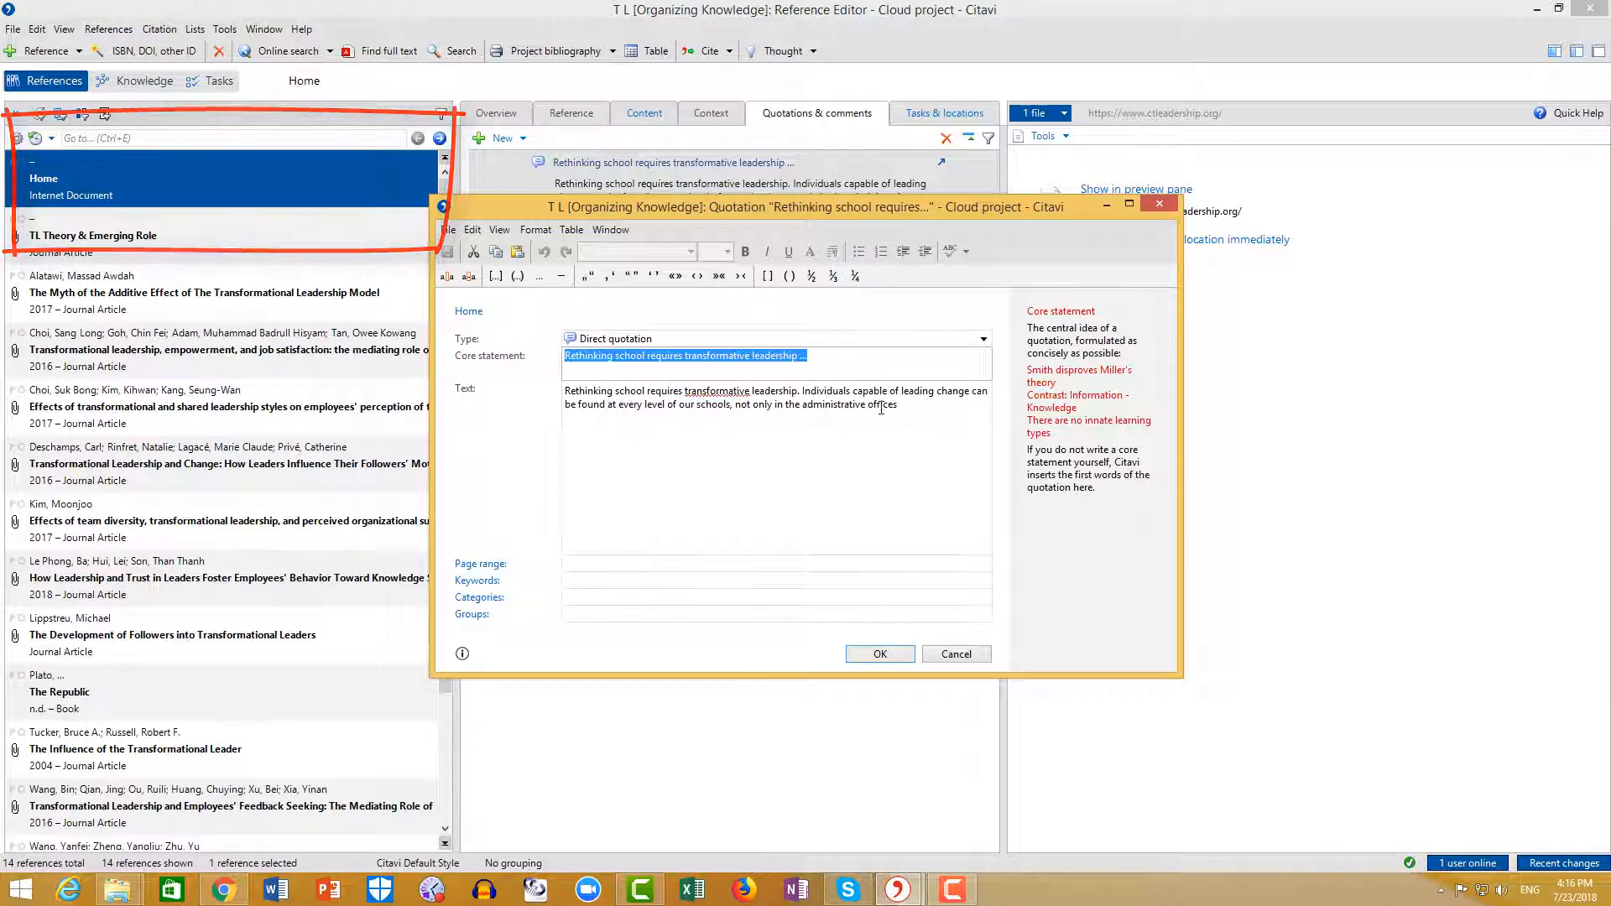
pyautogui.write('REthin')
pyautogui.press('BackSpace')
pyautogui.press('BackSpace')
pyautogui.press('BackSpace')
pyautogui.press('BackSpace')
pyautogui.press('BackSpace')
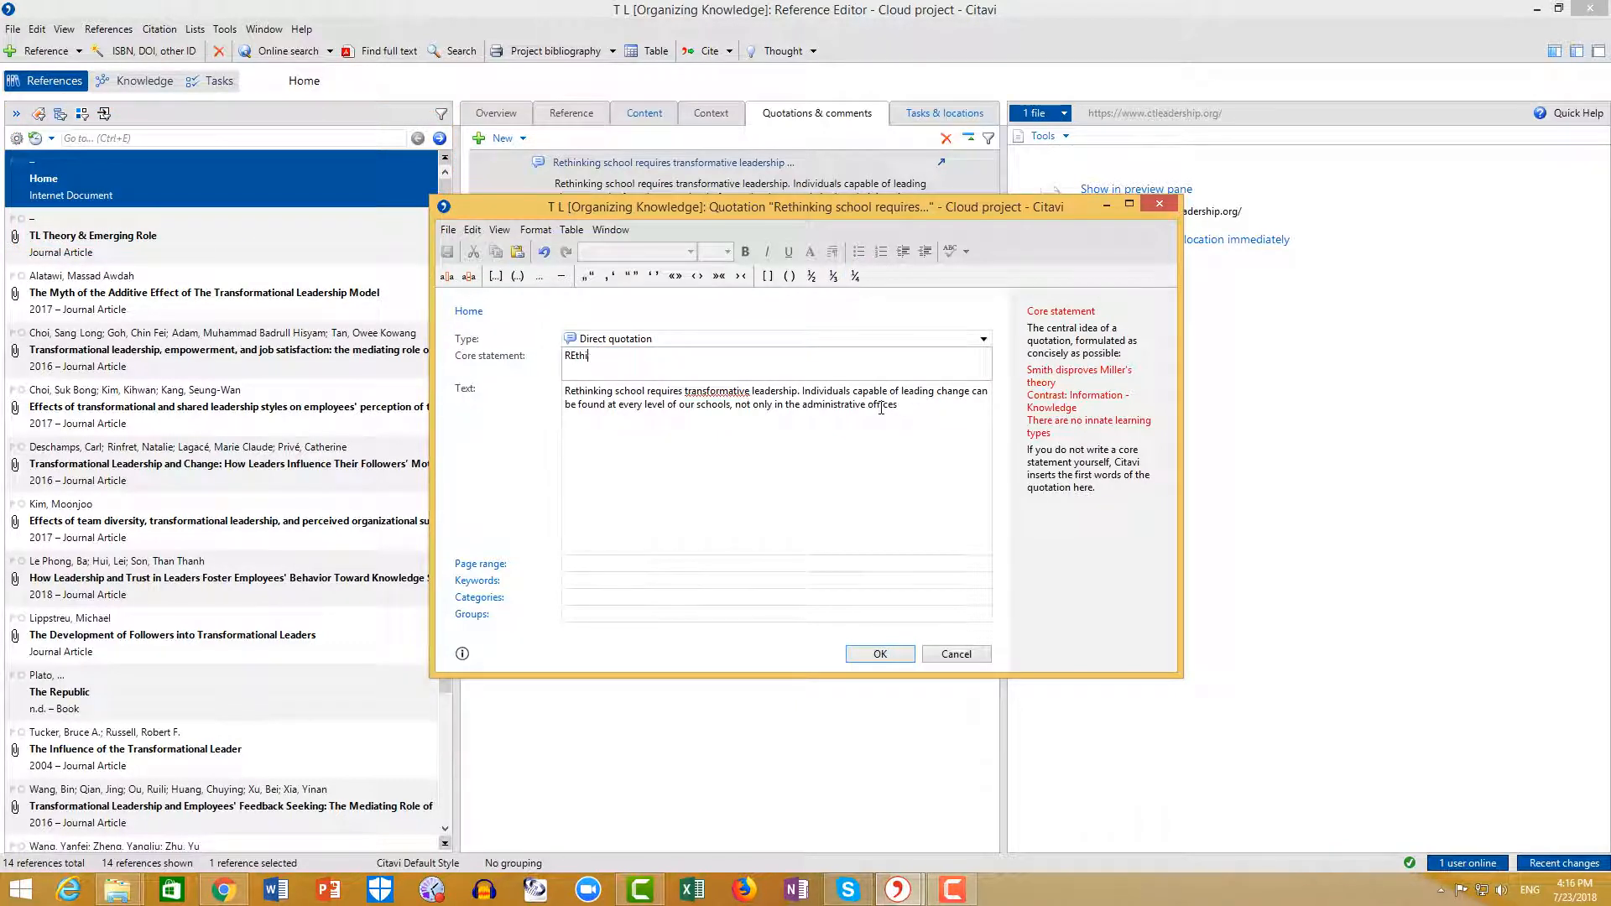
pyautogui.write('ethinking transformational leadership for schools')
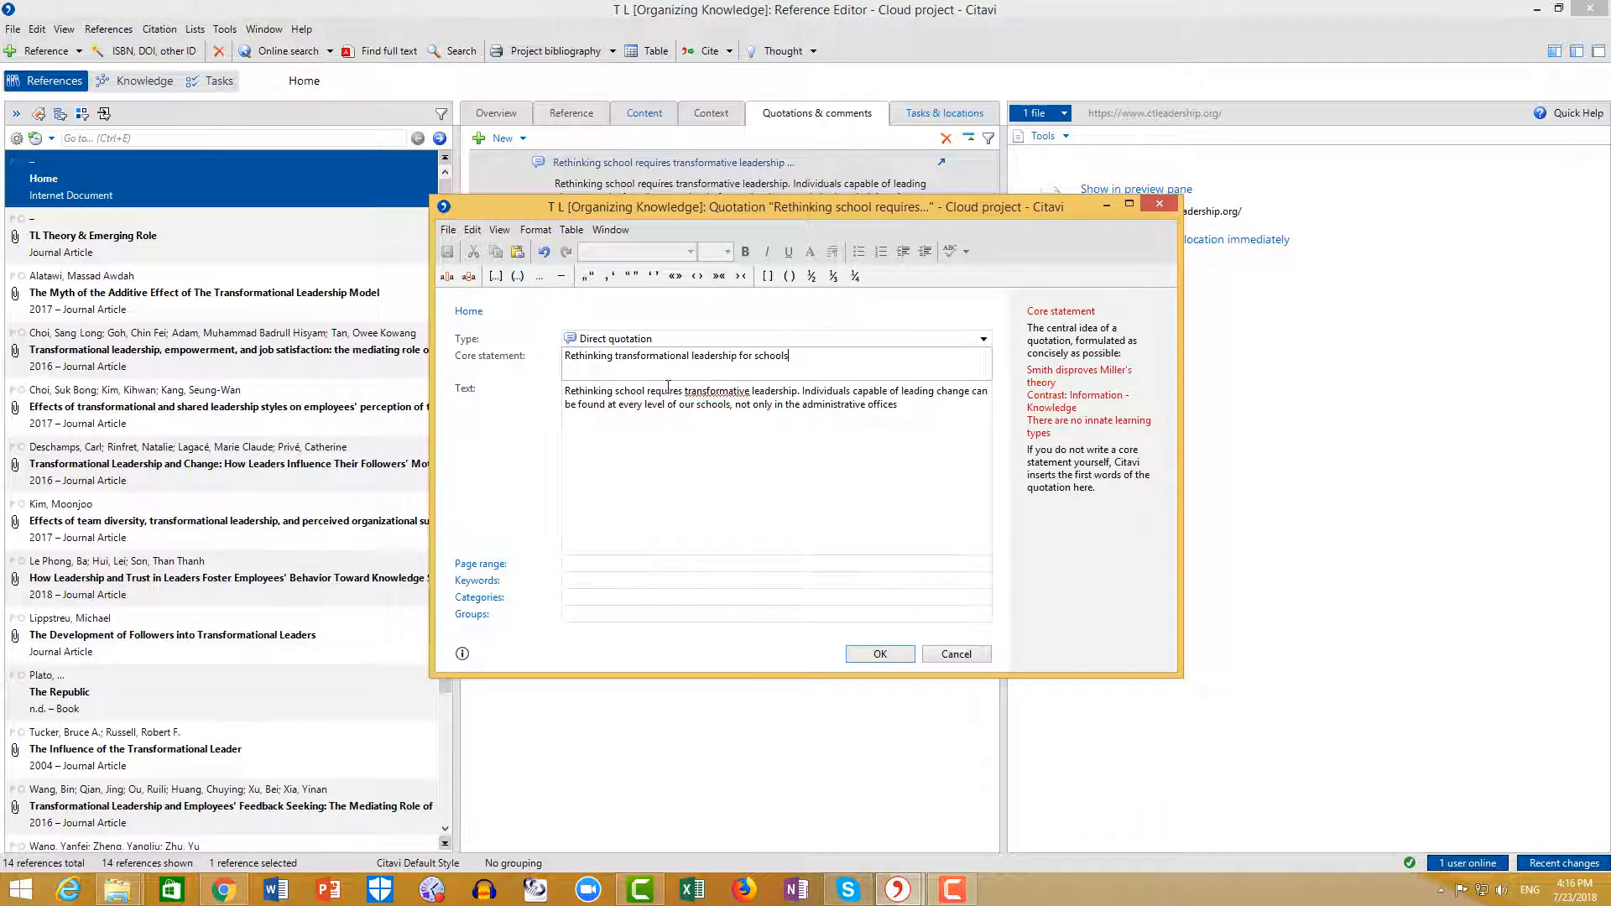
# Step: Enclose the whole text of the school leadership quotation in double quotation marks and save the quotation
pyautogui.click(567, 391)
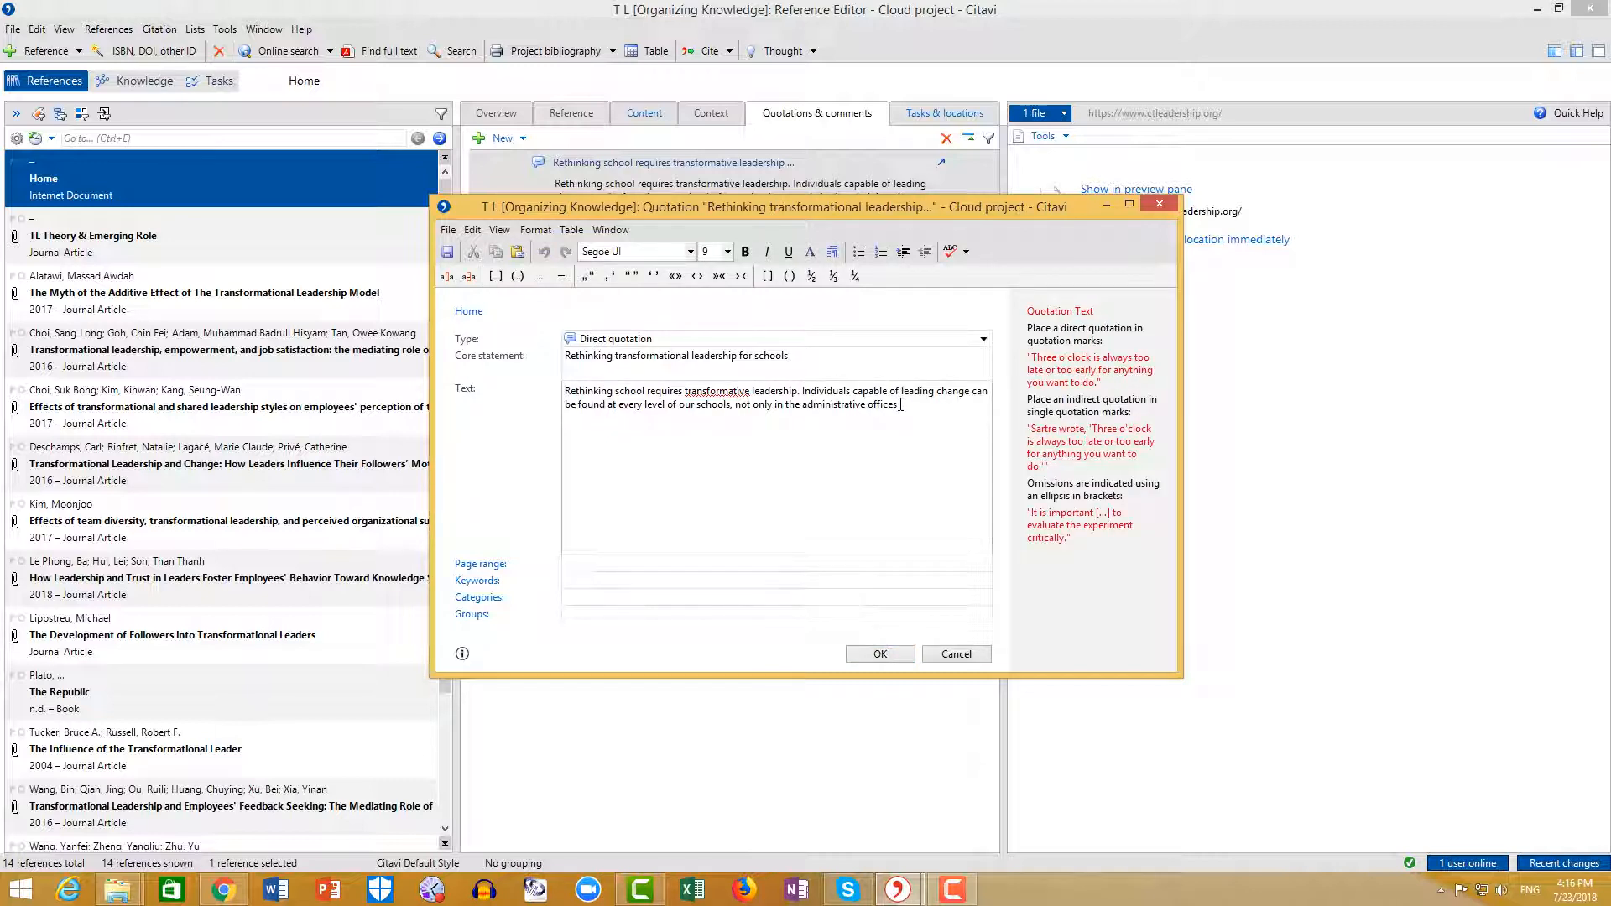
pyautogui.moveTo(566, 395); pyautogui.dragTo(914, 406)
pyautogui.click(632, 276)
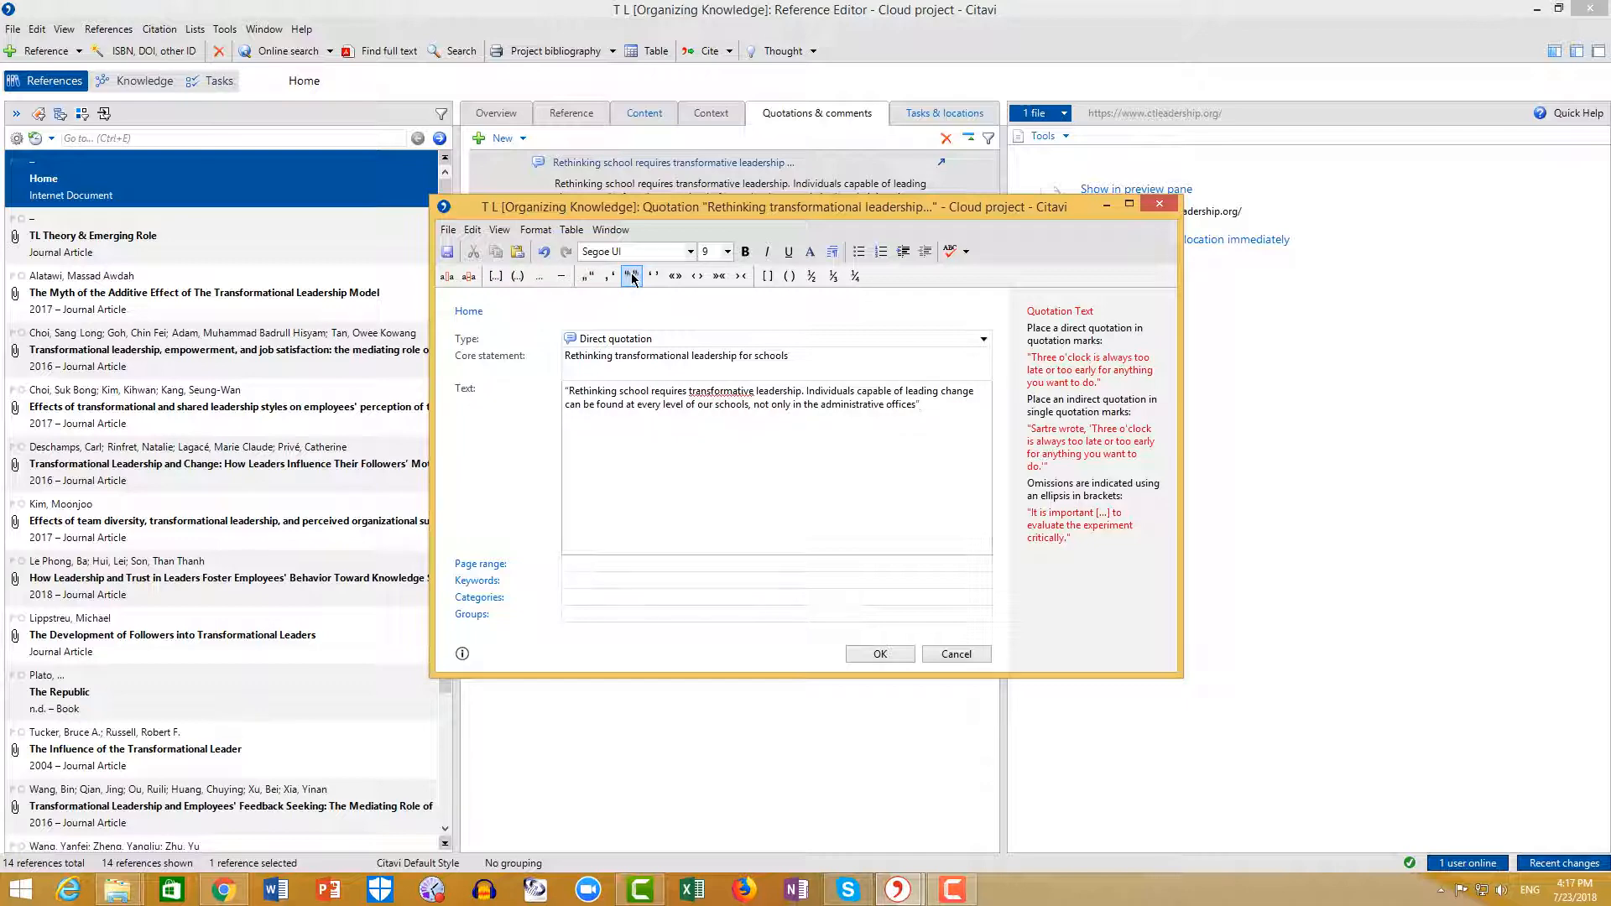
pyautogui.click(862, 652)
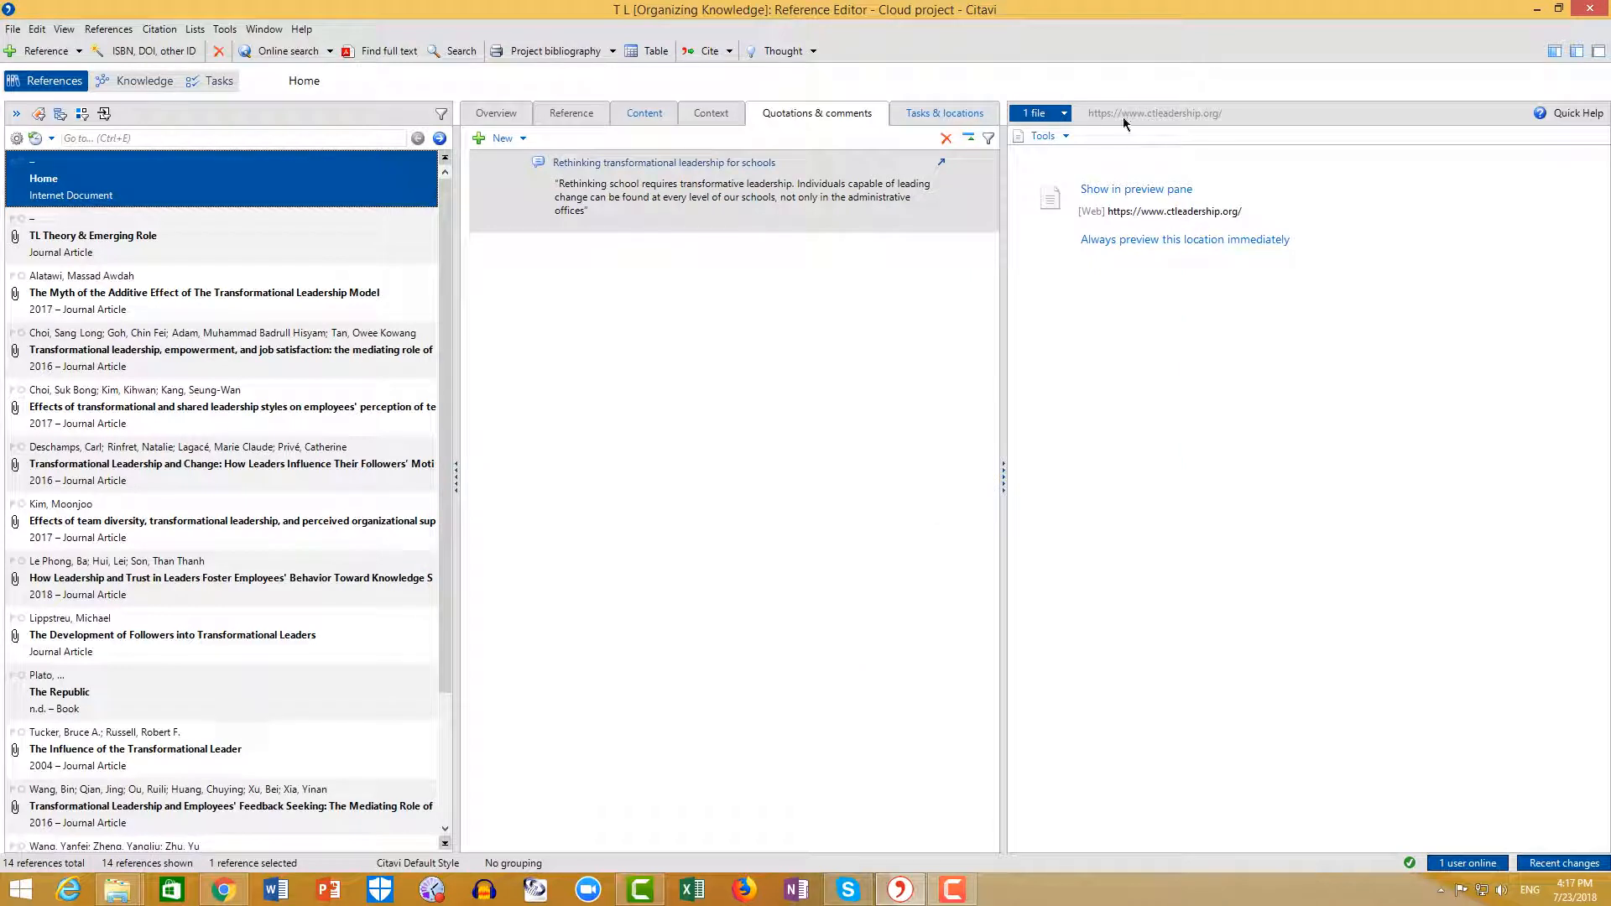
# Step: Show the reference's webpage in the preview pane and view its introductory paragraphs
pyautogui.click(1139, 195)
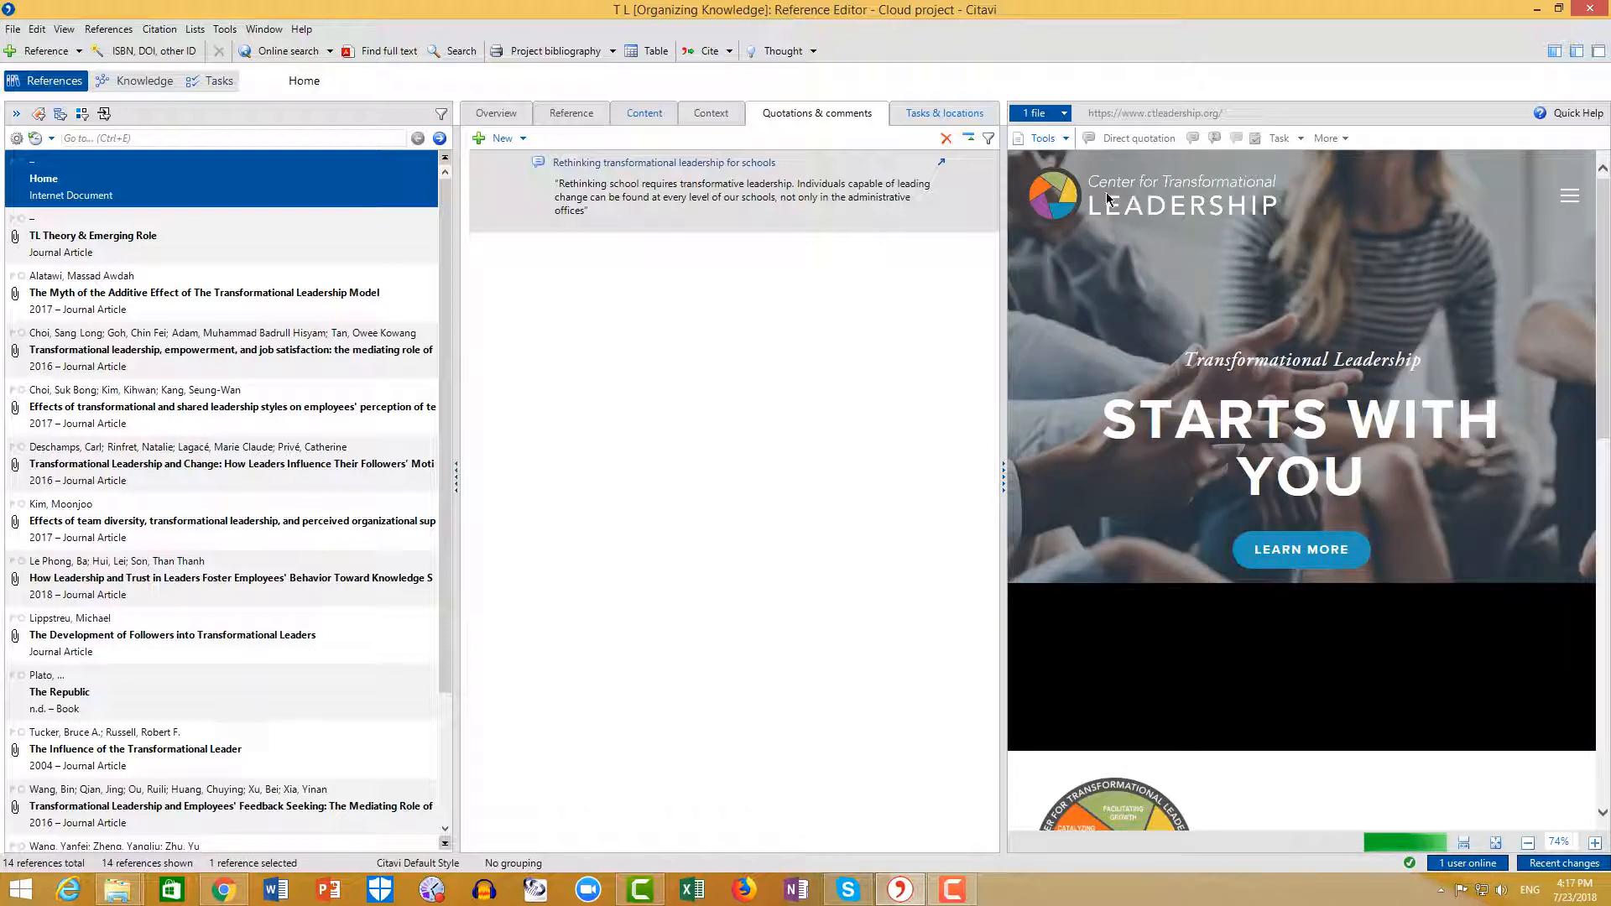
pyautogui.scroll(-5, 1106, 193)
# Step: Switch back to Chrome and add the sentence starting "Conventional learning experiences" to the current reference as a quotation with Citavi Picker
pyautogui.hotkey('alt', 'Tab')
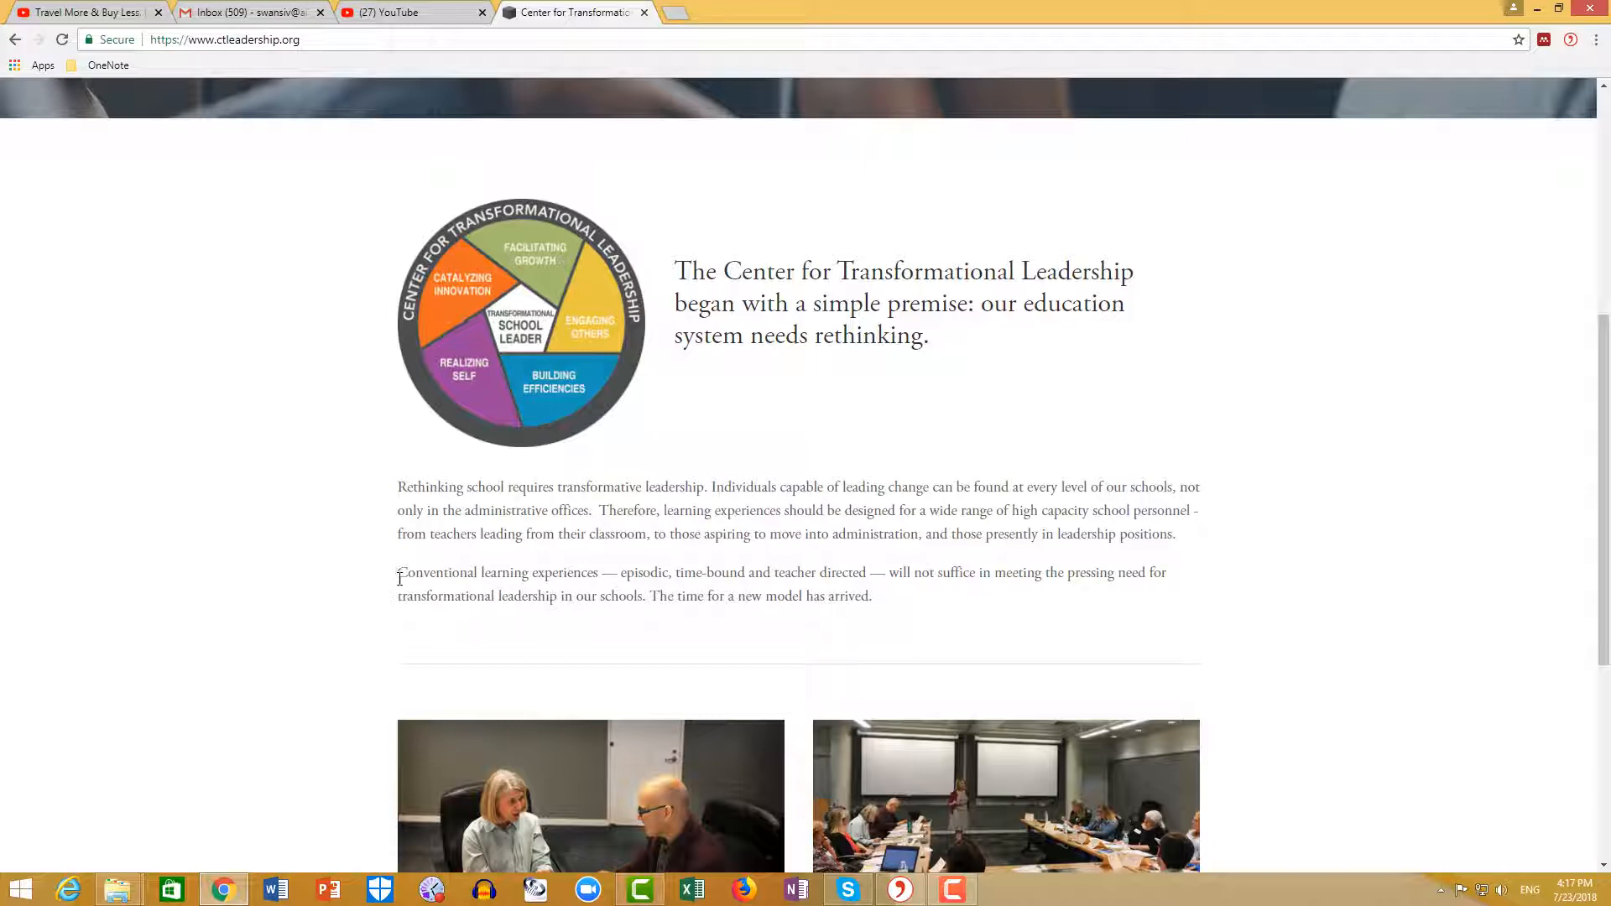
pyautogui.moveTo(400, 579); pyautogui.dragTo(648, 592)
pyautogui.rightClick(578, 586)
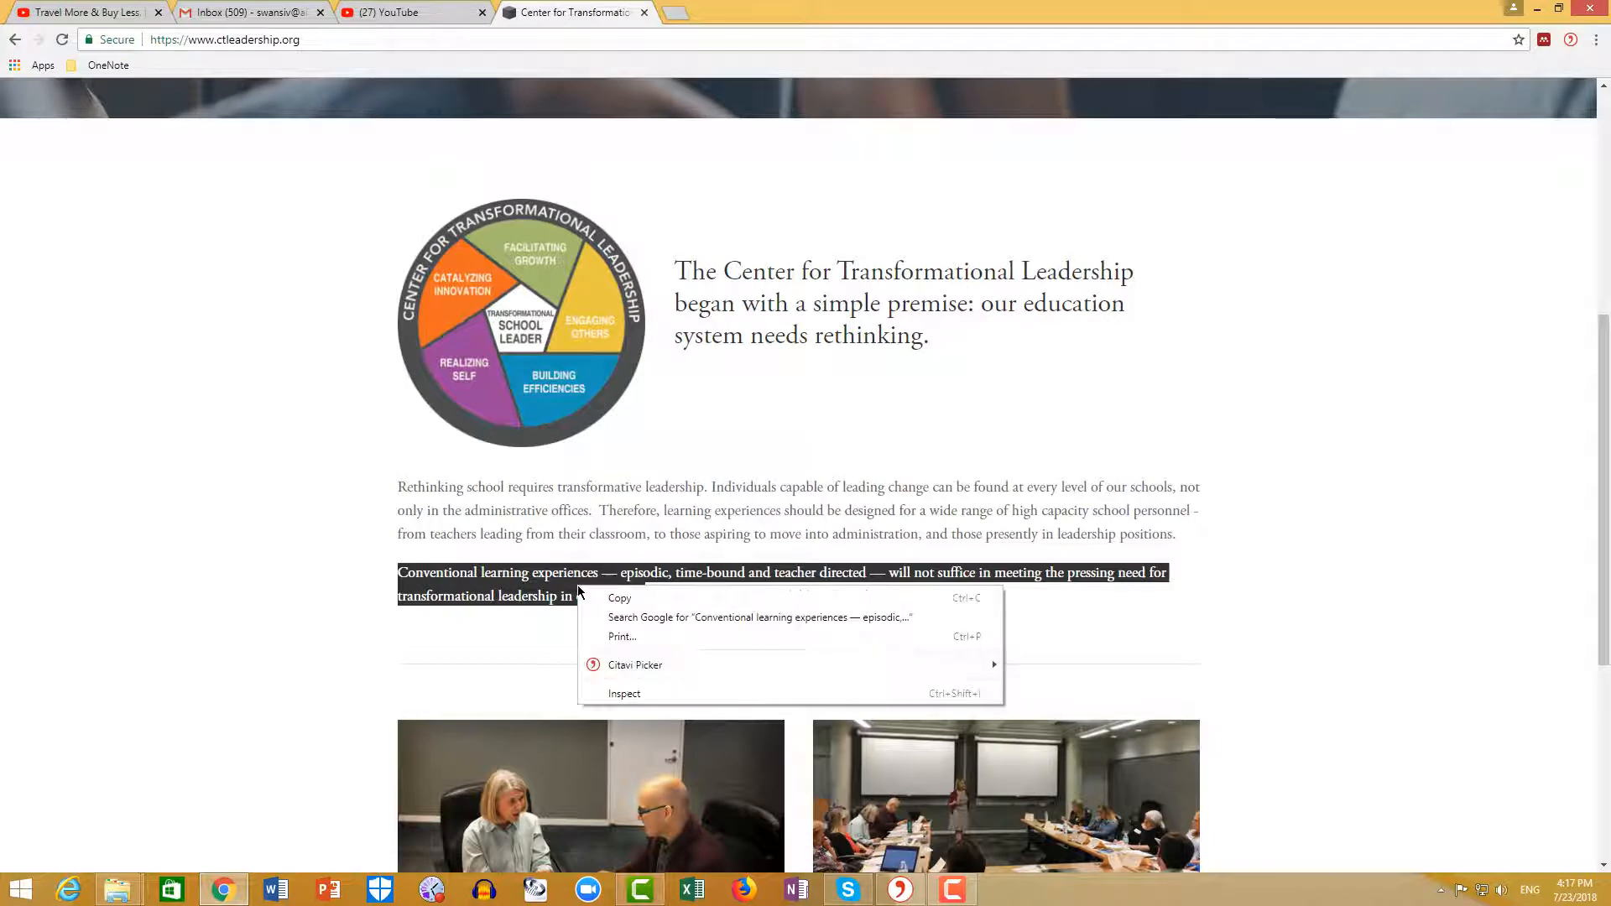
pyautogui.moveTo(961, 665)
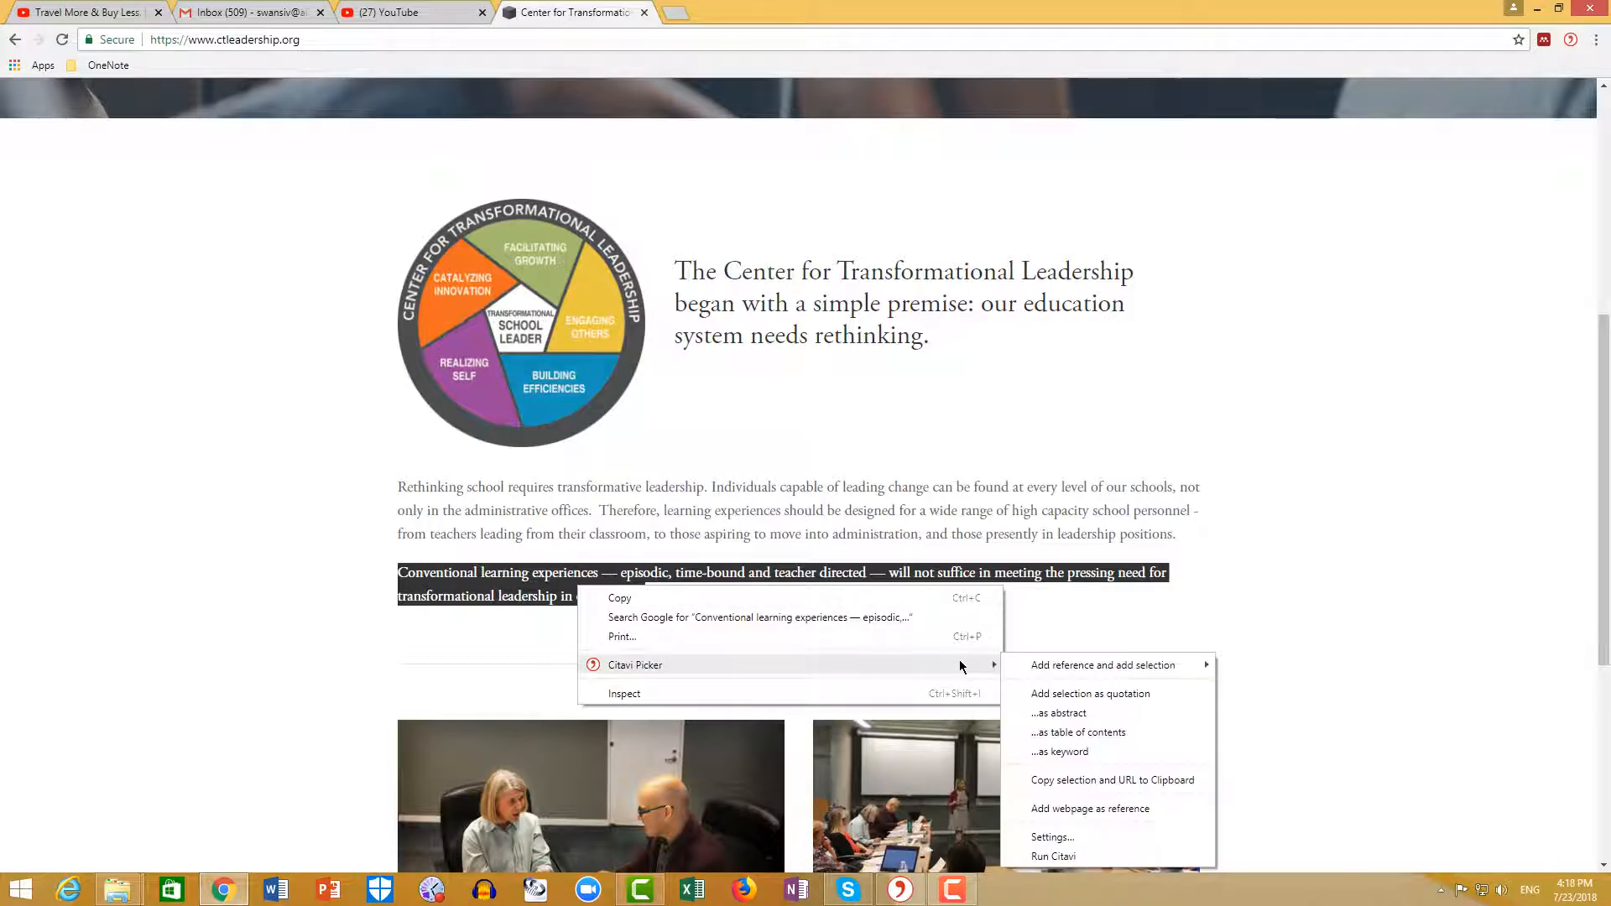
pyautogui.click(1045, 693)
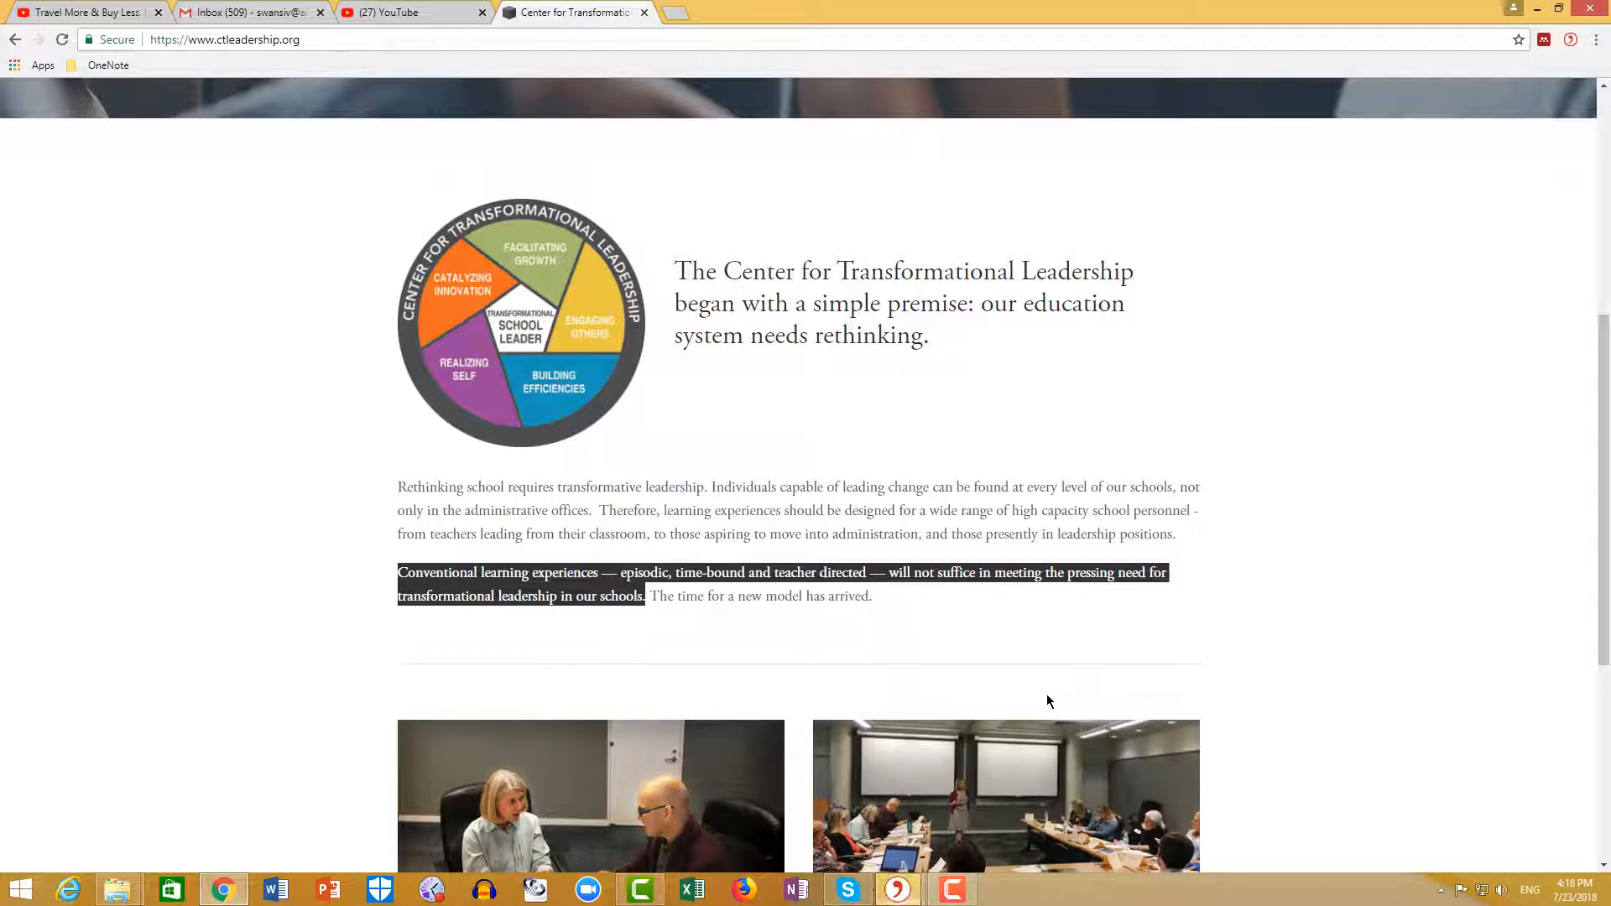
# Step: Switch to Citavi's window for the second quotation and set its core statement to "Conventional learning experiences not enough"
pyautogui.click(900, 896)
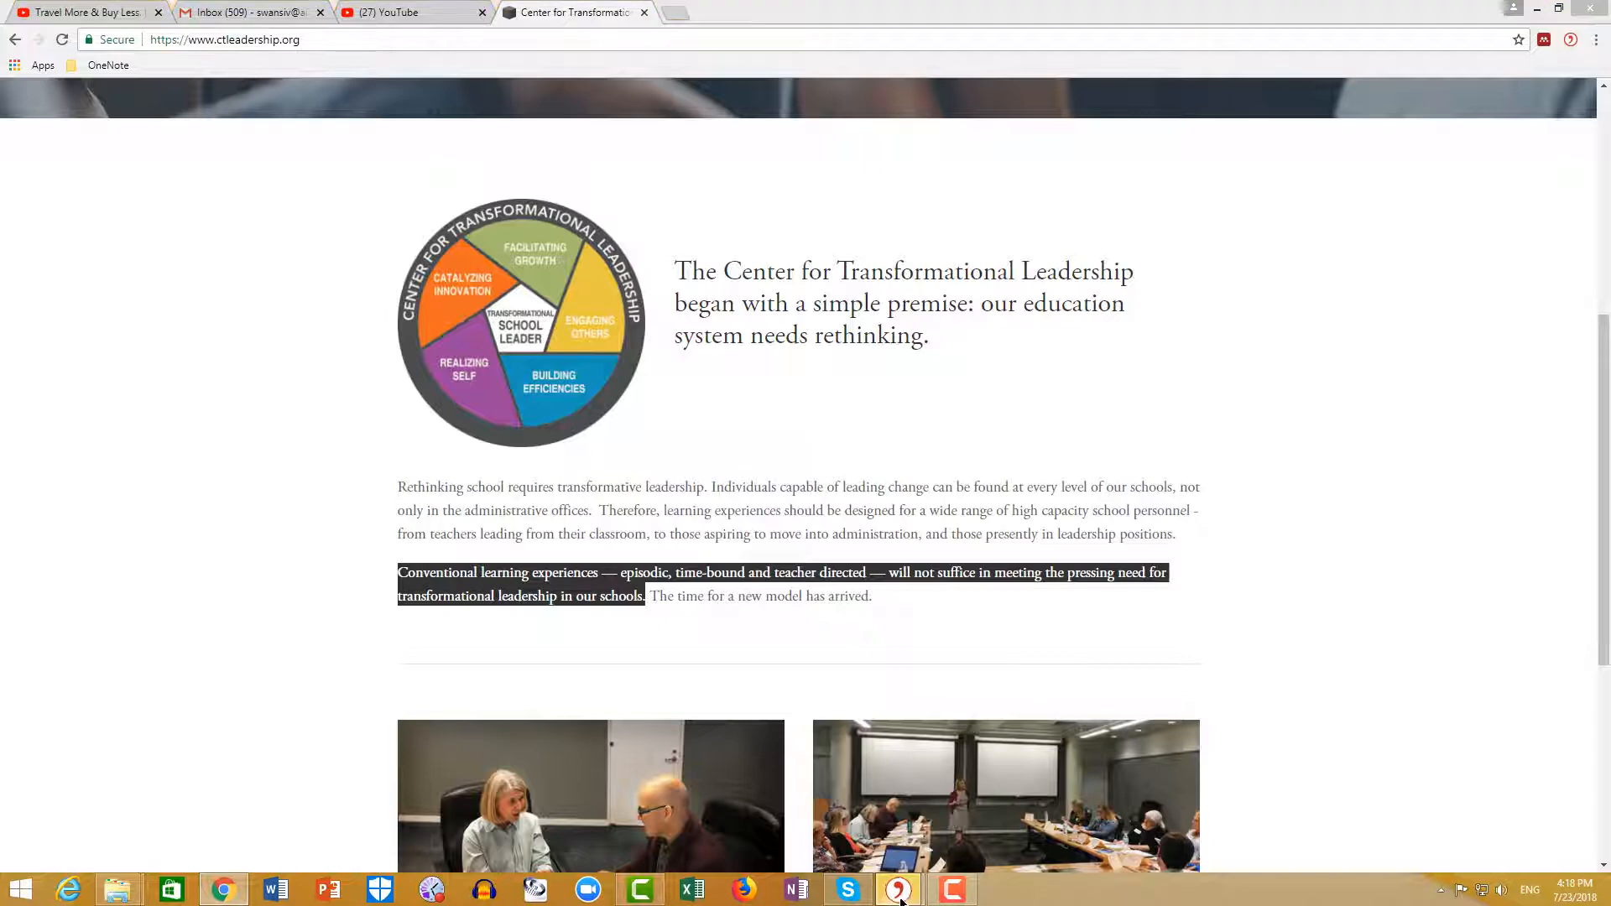
pyautogui.click(808, 752)
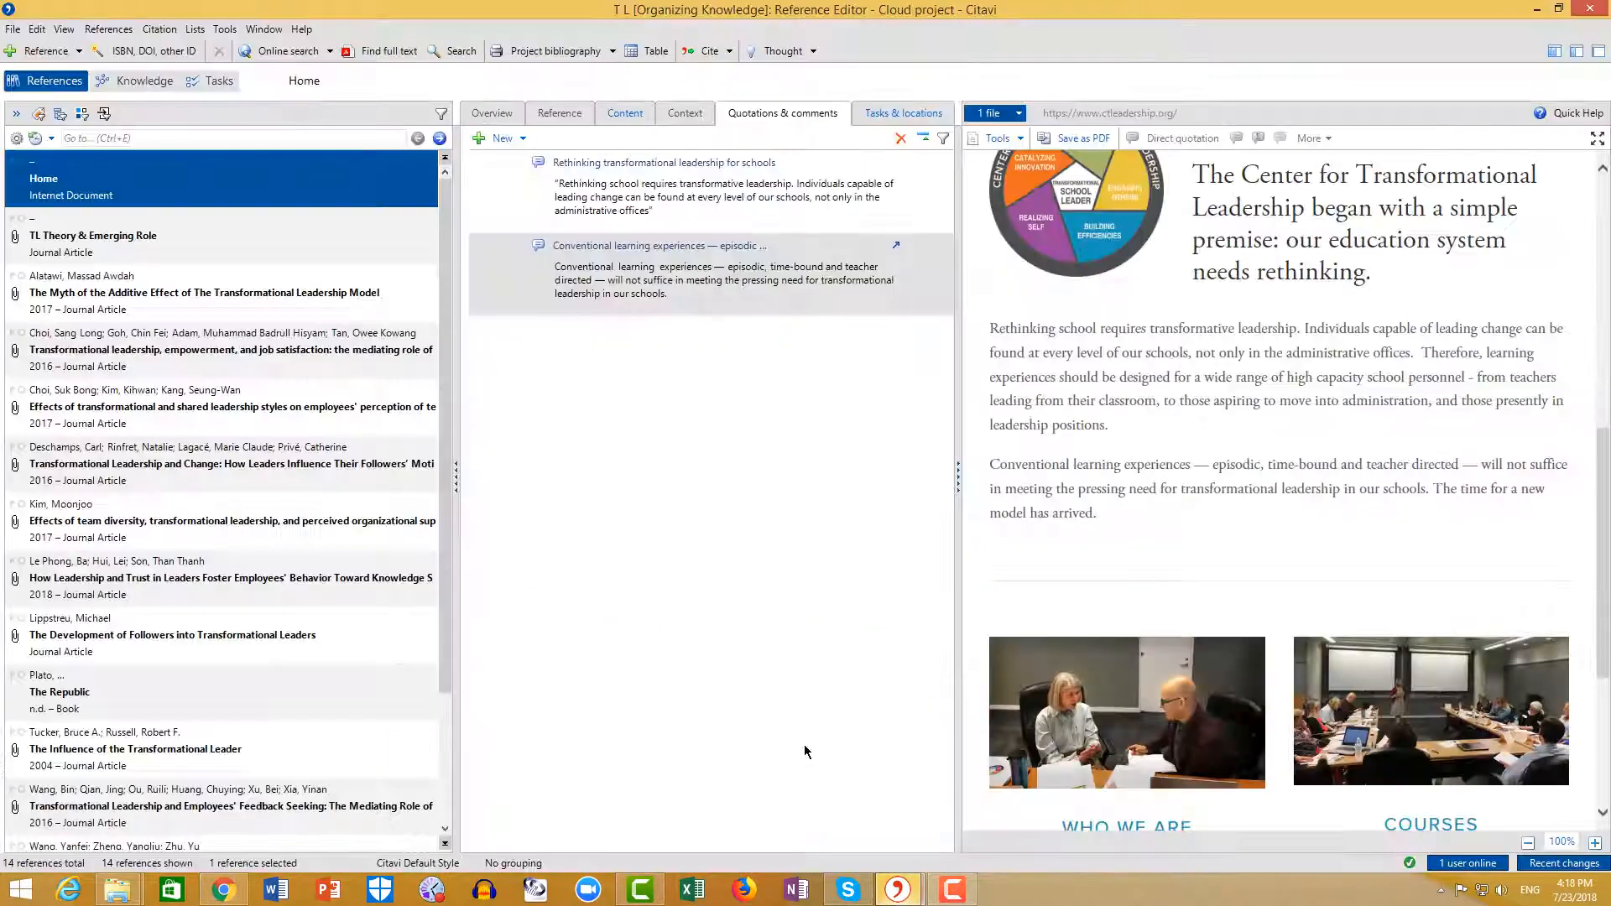
pyautogui.click(897, 889)
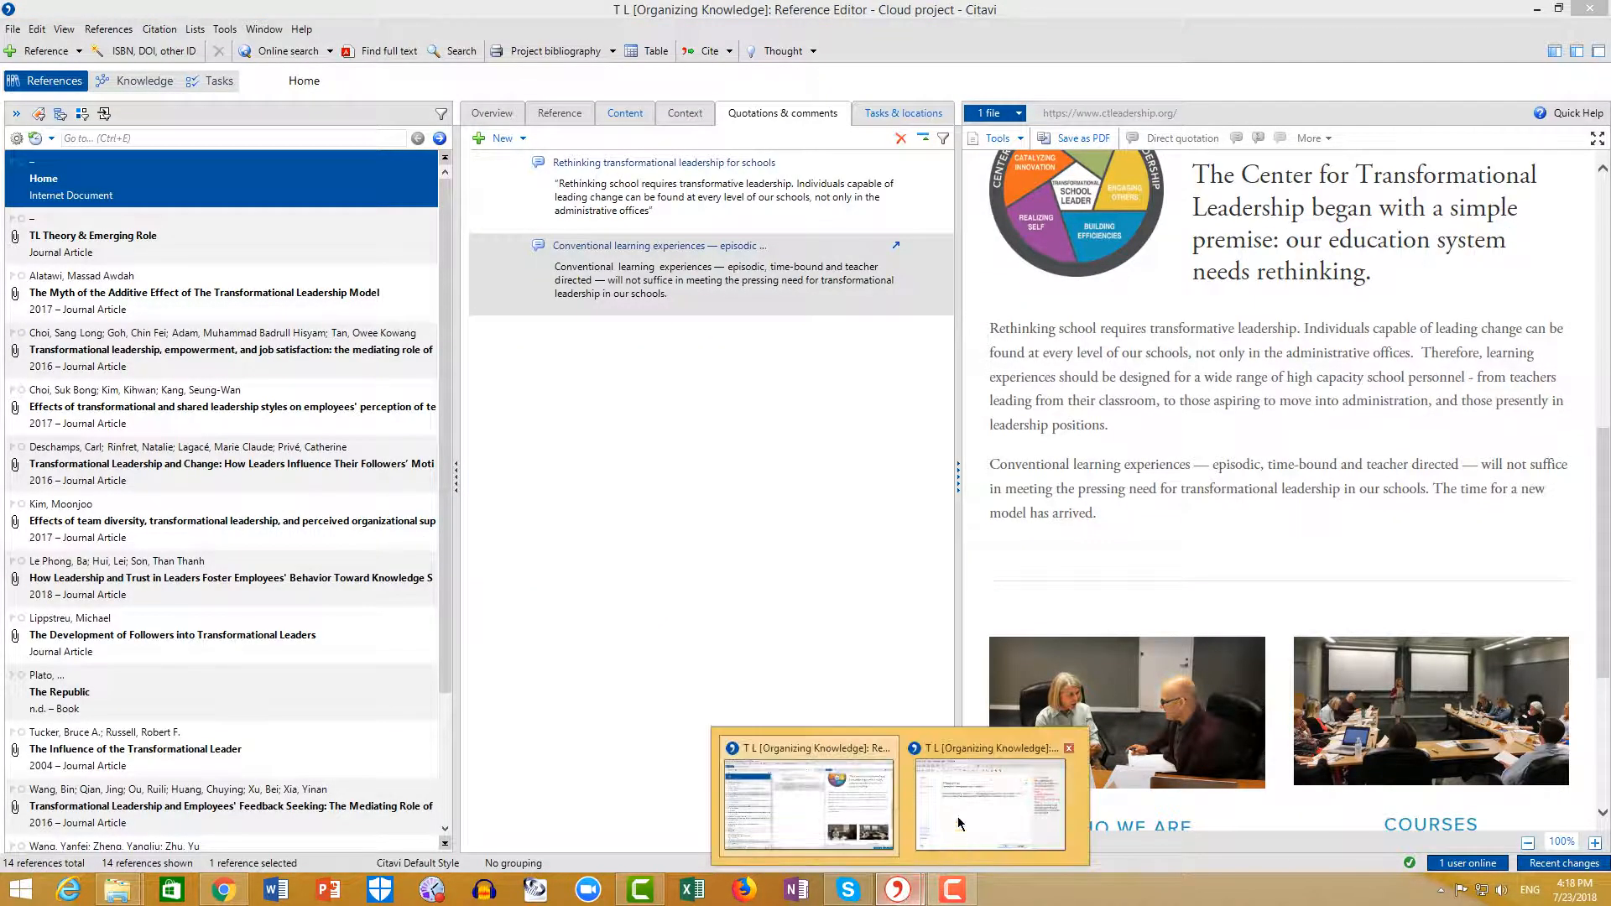
pyautogui.click(960, 823)
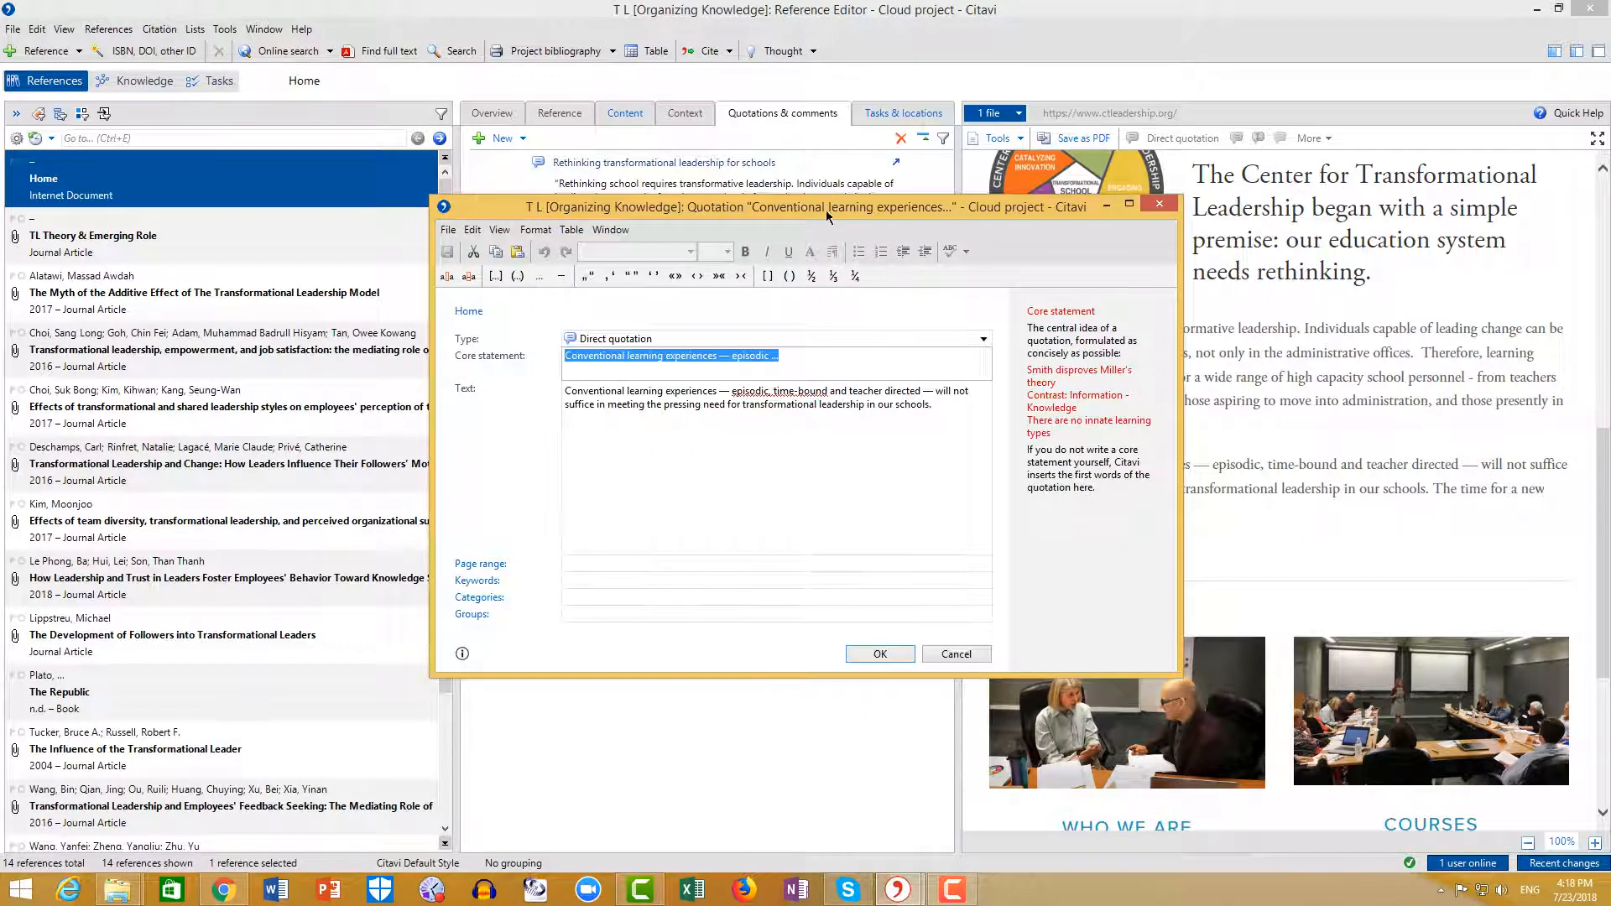
pyautogui.moveTo(826, 219); pyautogui.dragTo(825, 213)
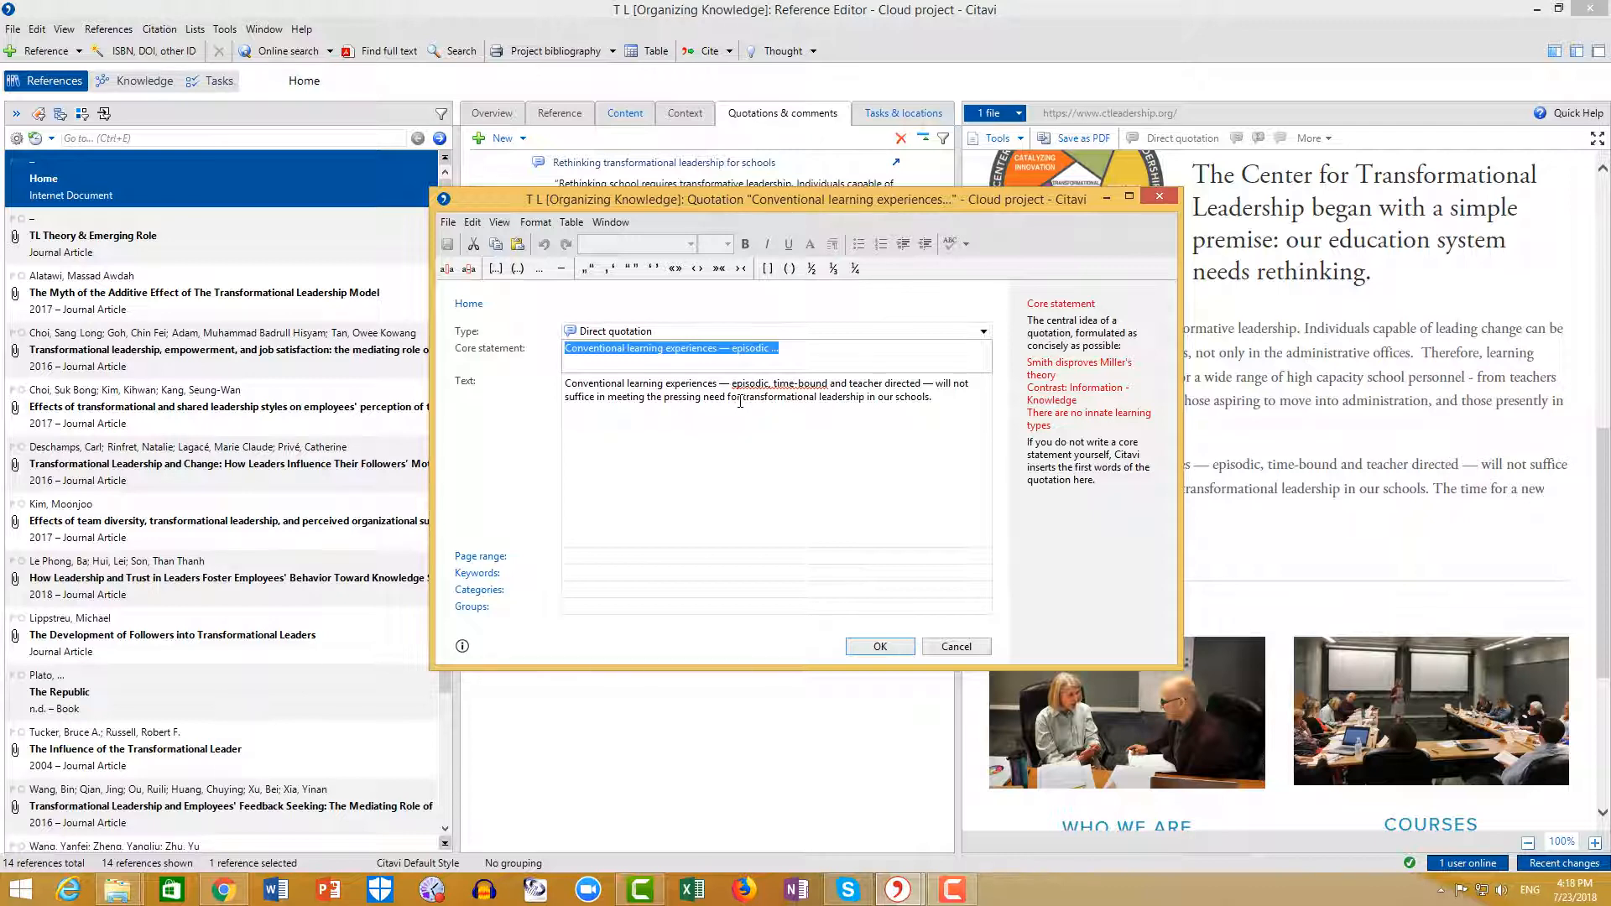
pyautogui.write('Con')
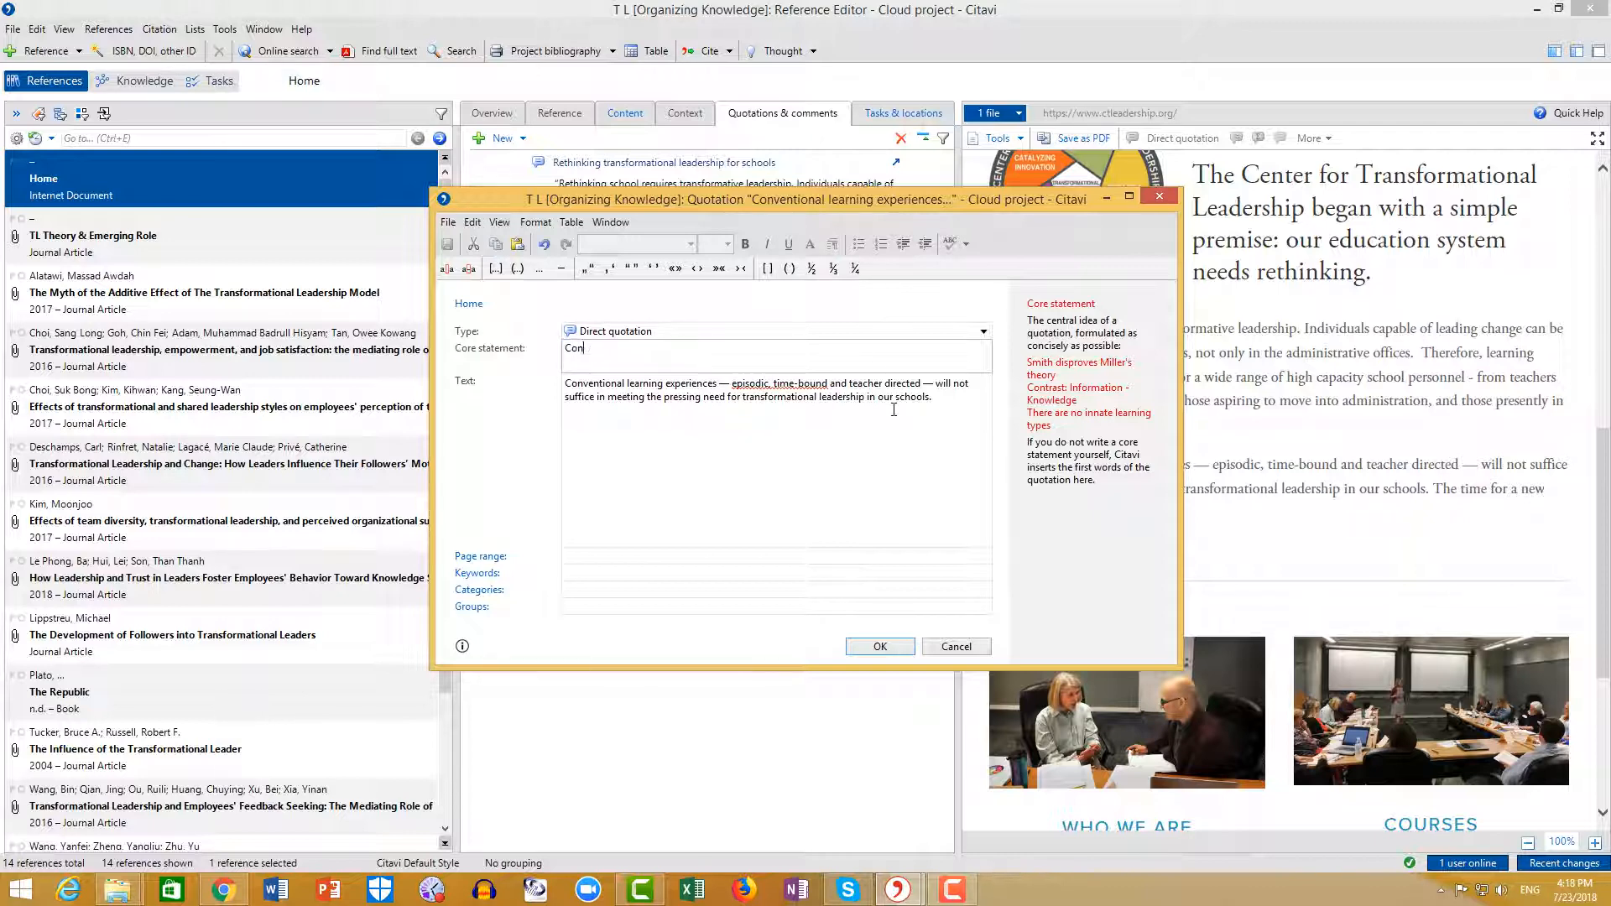
pyautogui.write('ventional learning experiences not enough')
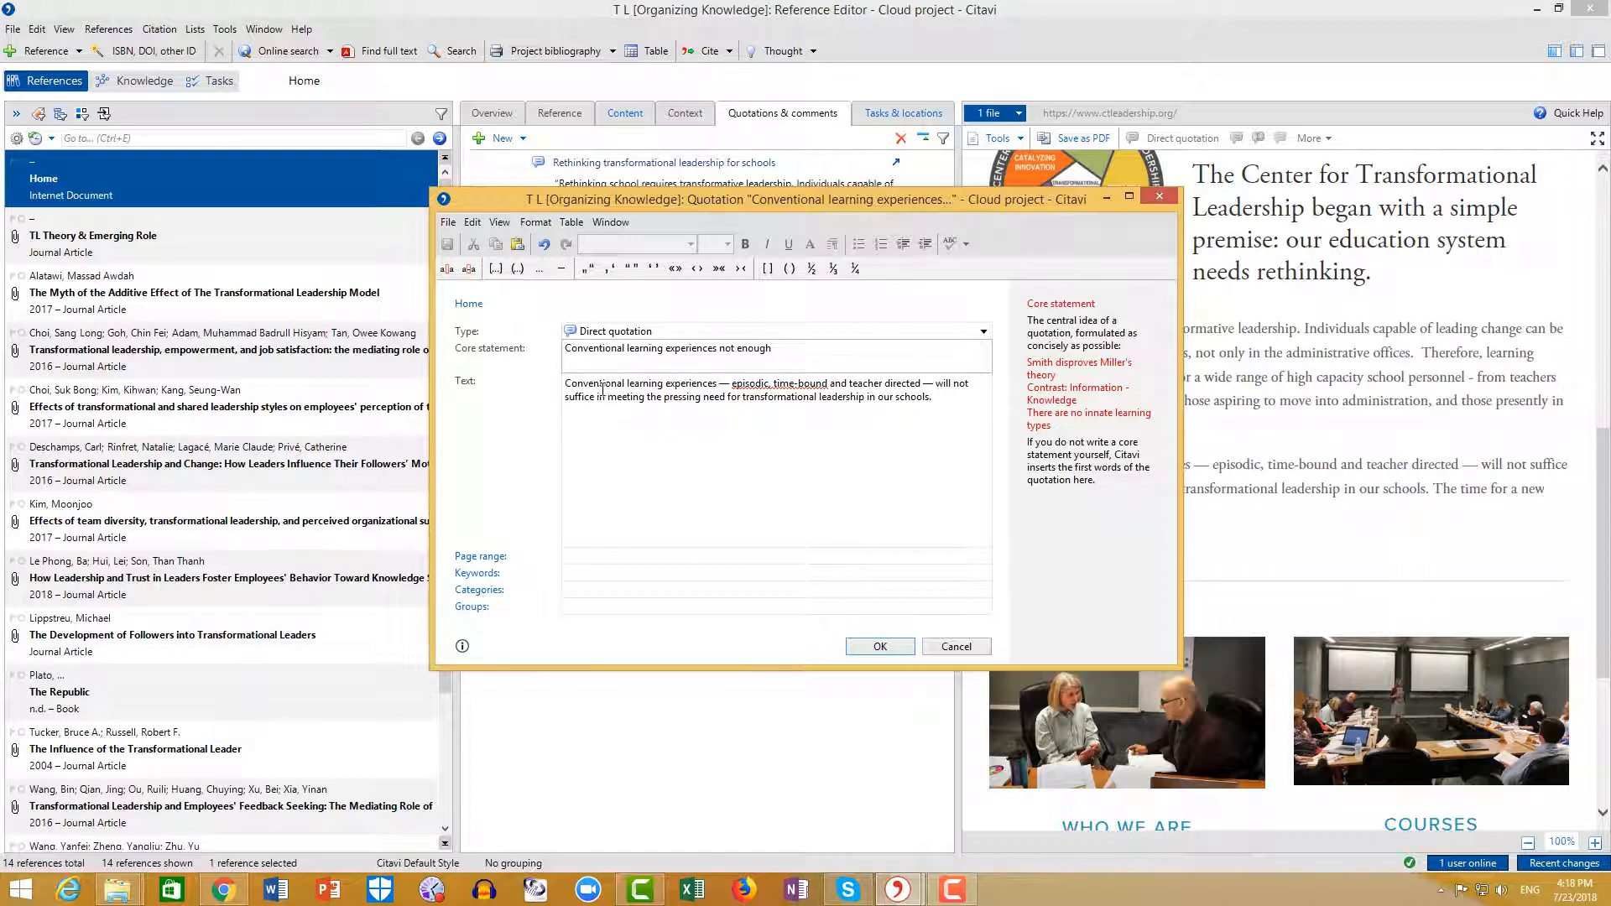
# Step: Put double quotation marks around the full text of the conventional learning quotation and save it
pyautogui.press('Tab')
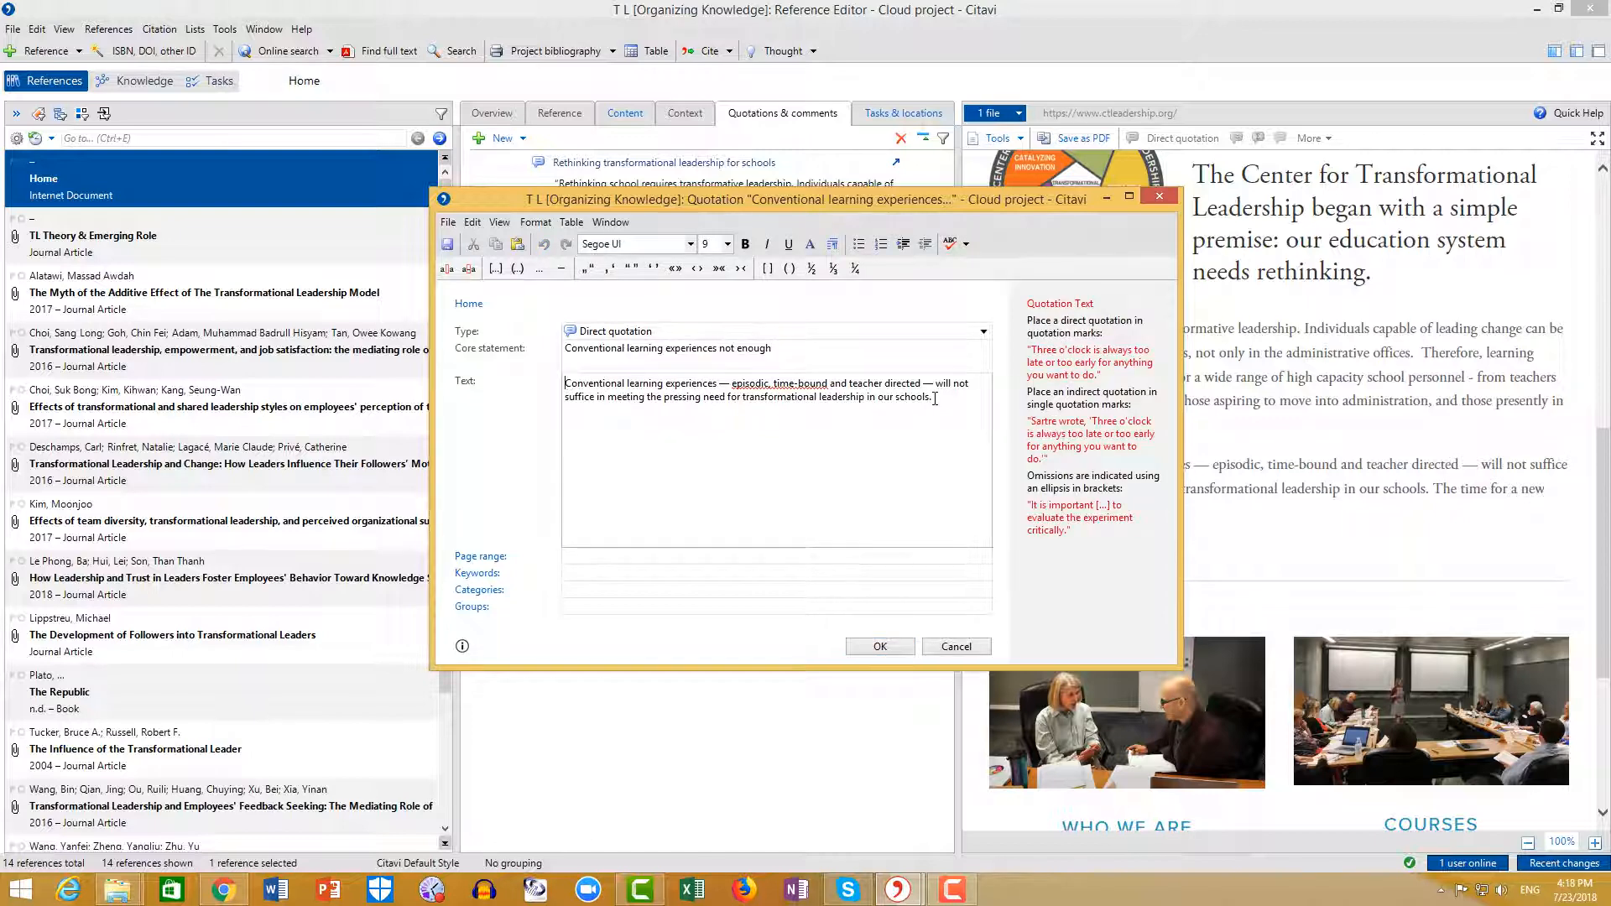
pyautogui.moveTo(564, 384); pyautogui.dragTo(943, 398)
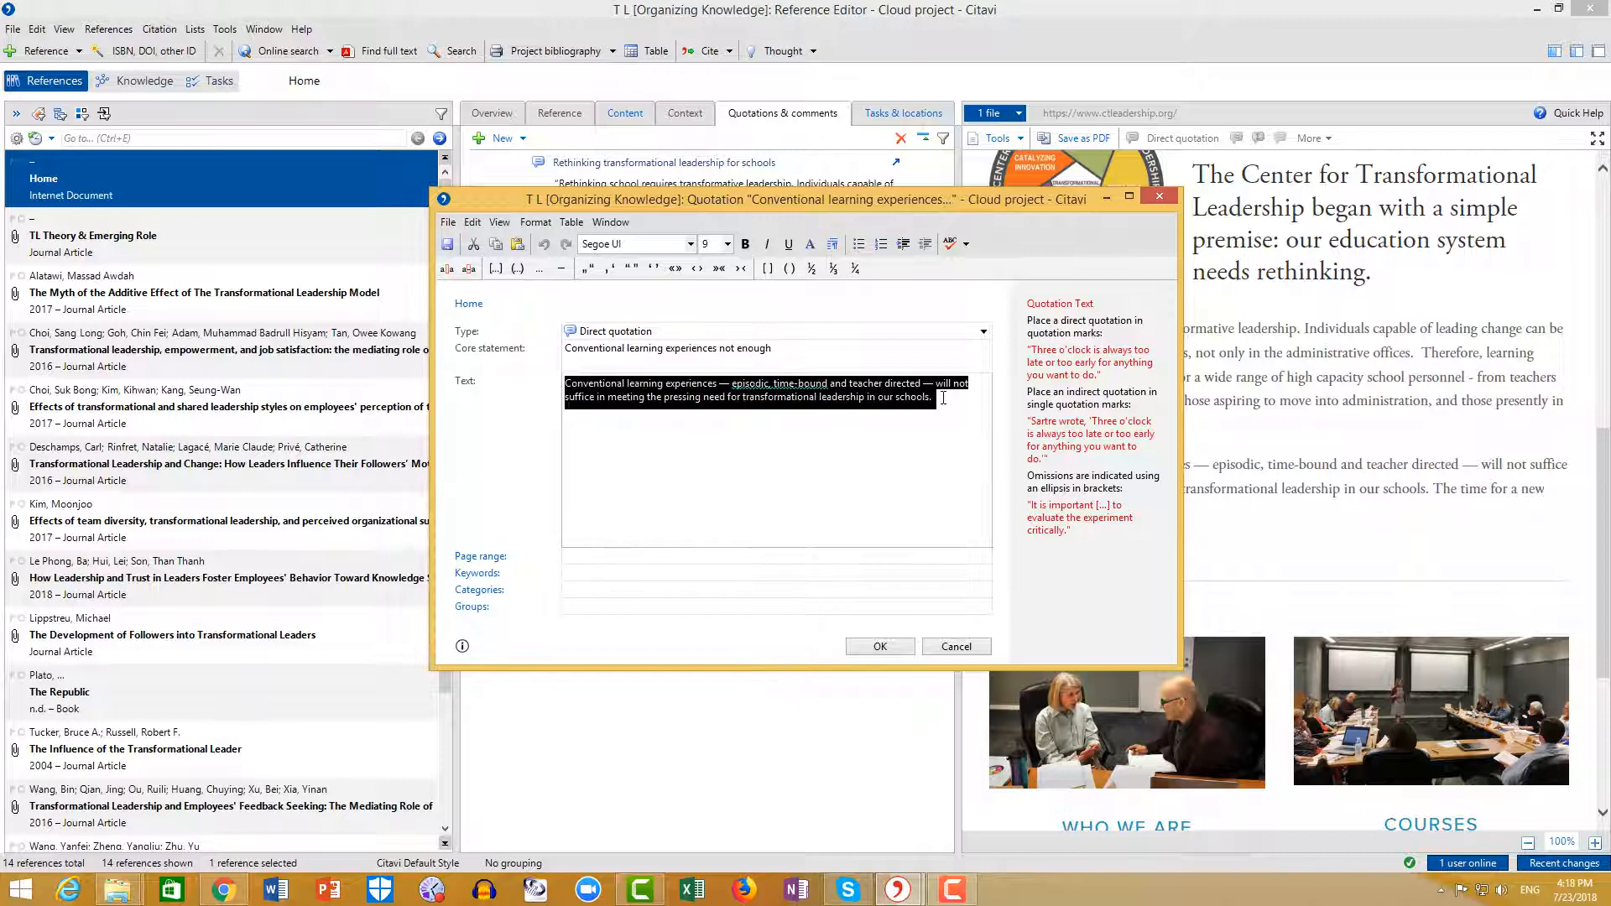
pyautogui.click(631, 268)
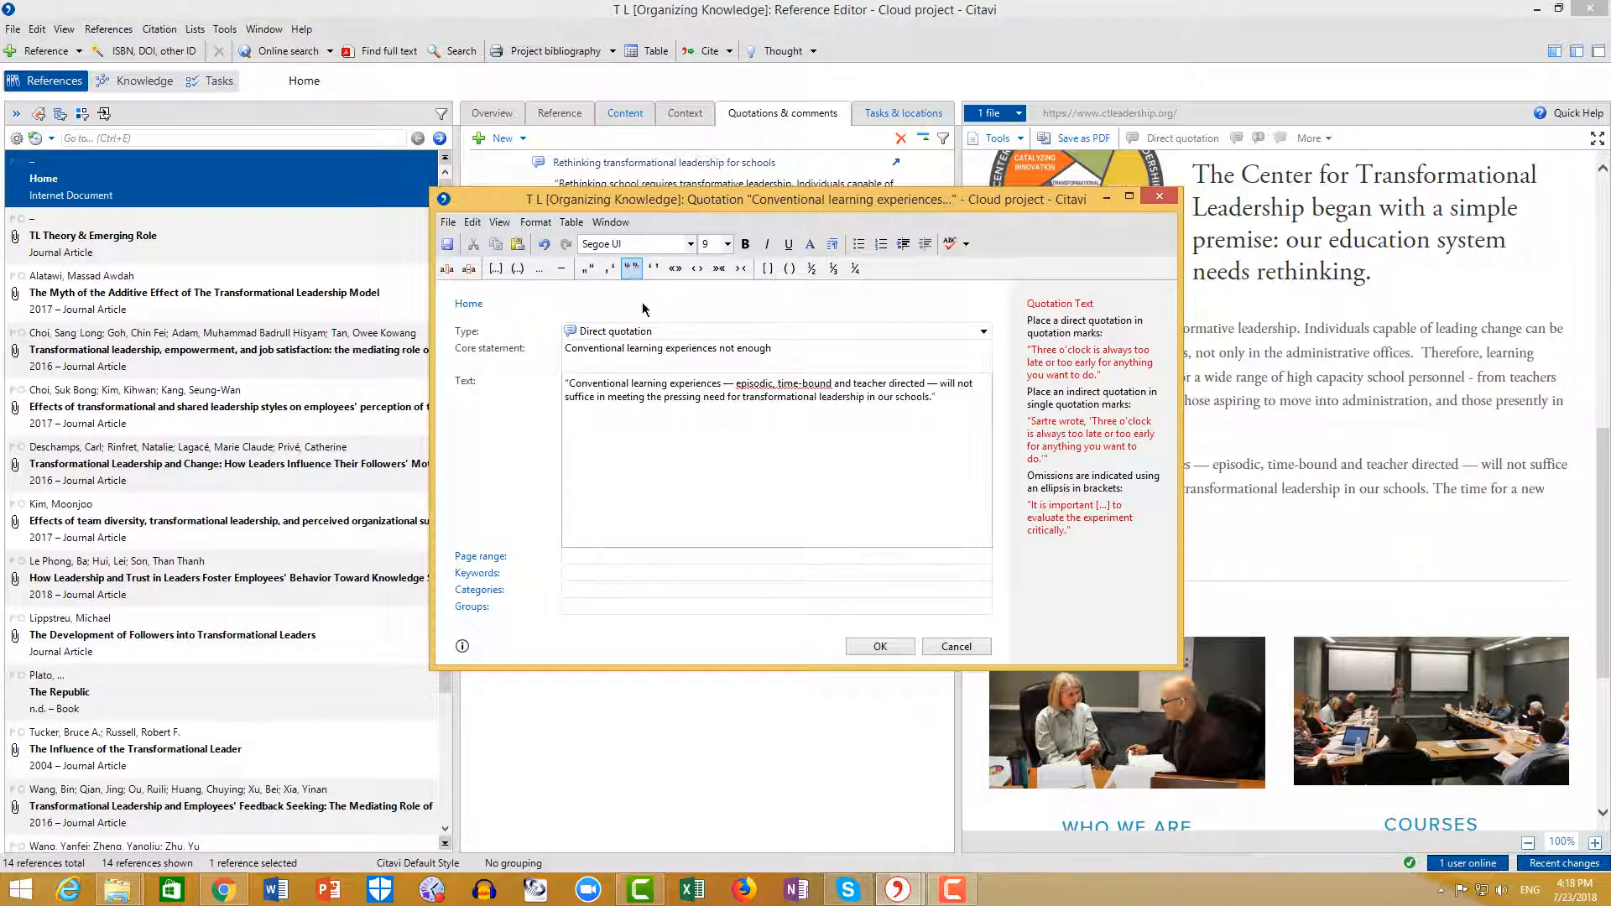
pyautogui.click(872, 647)
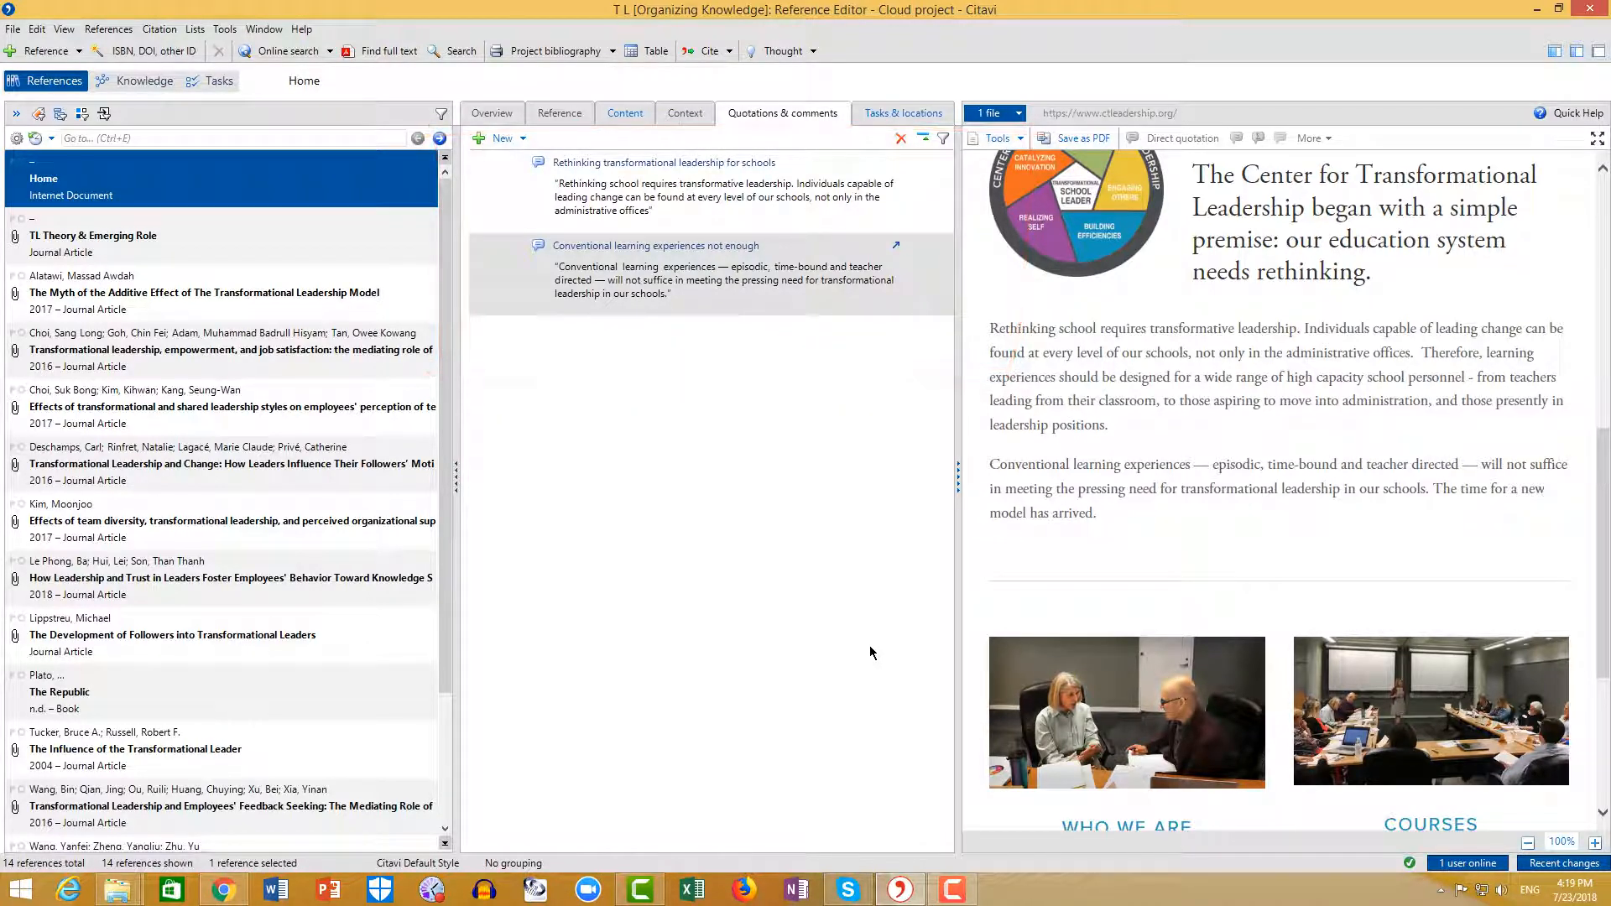
# Step: Save the previewed Center for Transformational Leadership webpage as a PDF
pyautogui.moveTo(1606, 540); pyautogui.dragTo(1608, 281)
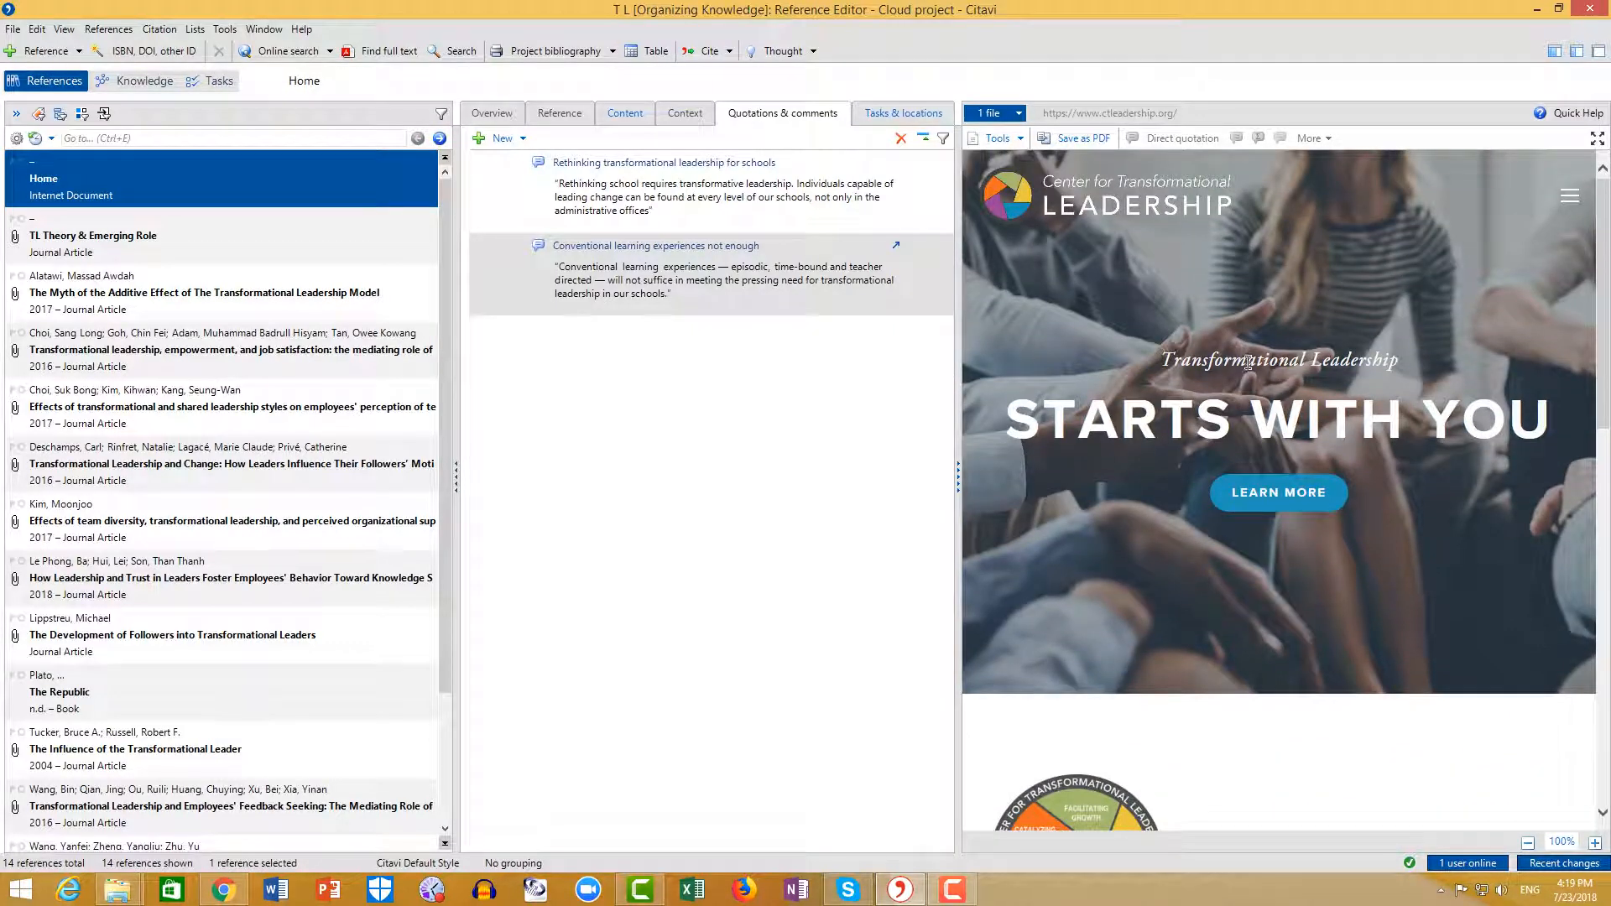
pyautogui.click(1079, 139)
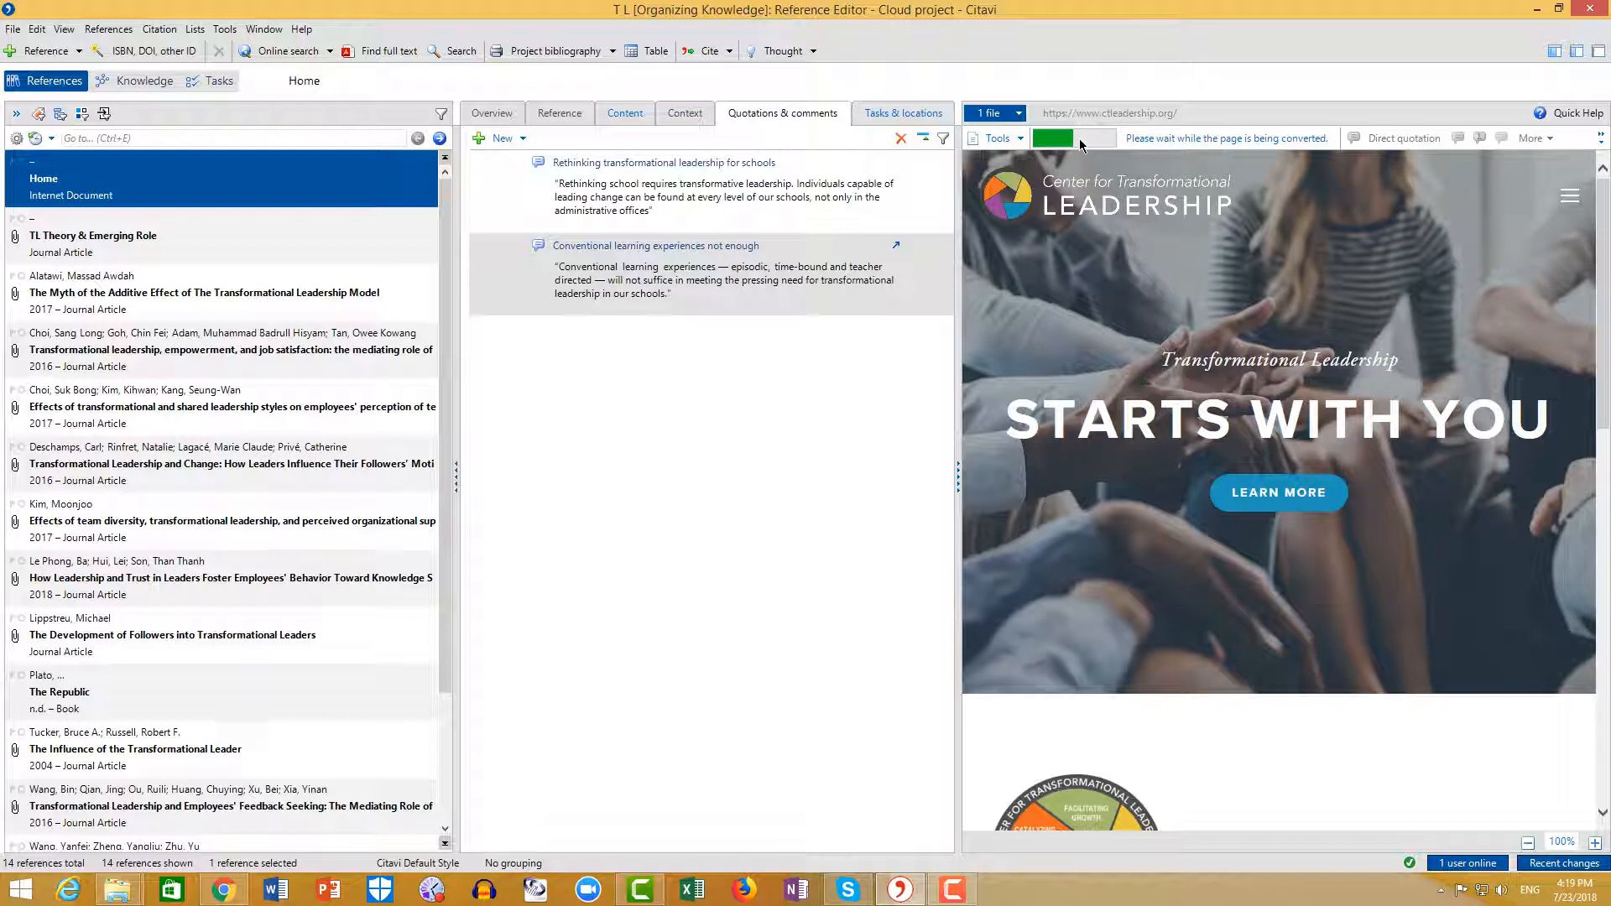